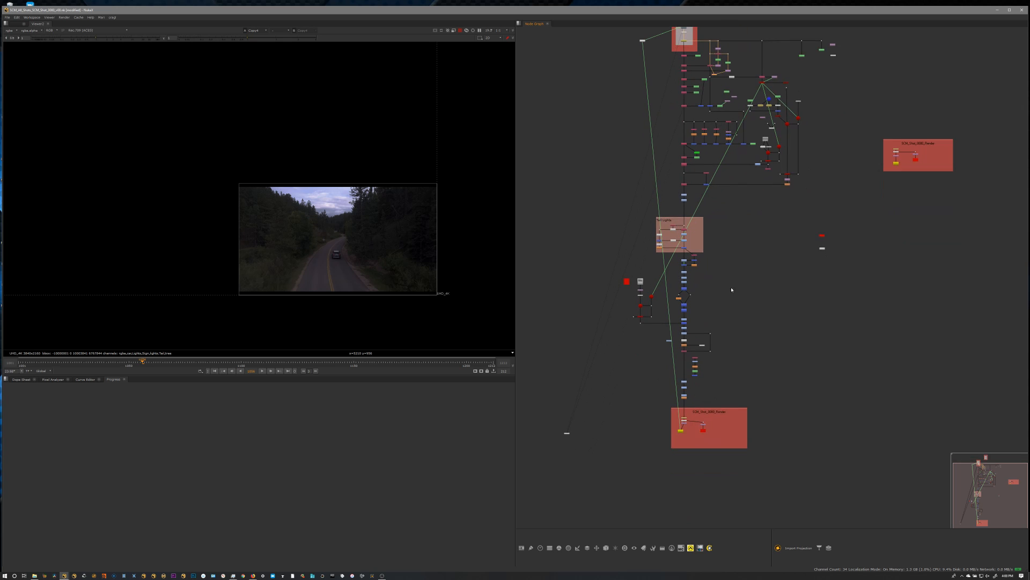
Connect the viewer to the end of the main node chain in the SCM_Shot_0080_Render backdrop.
{"action": "left_click", "coordinate": [760, 298]}
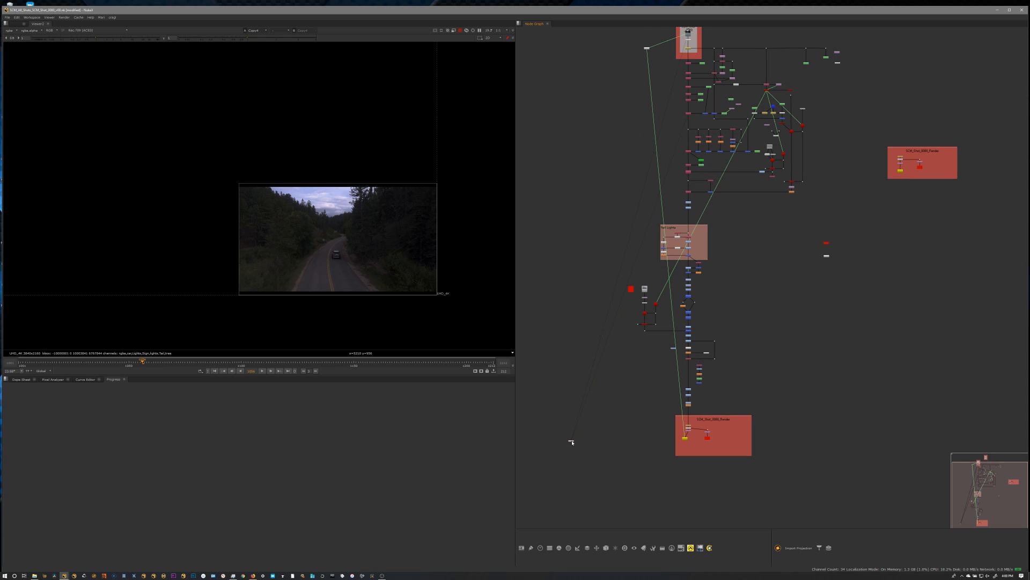
{"action": "left_click_drag", "start_coordinate": [571, 441], "coordinate": [571, 433]}
{"action": "scroll", "coordinate": [385, 216], "scroll_direction": "up", "scroll_amount": 5}
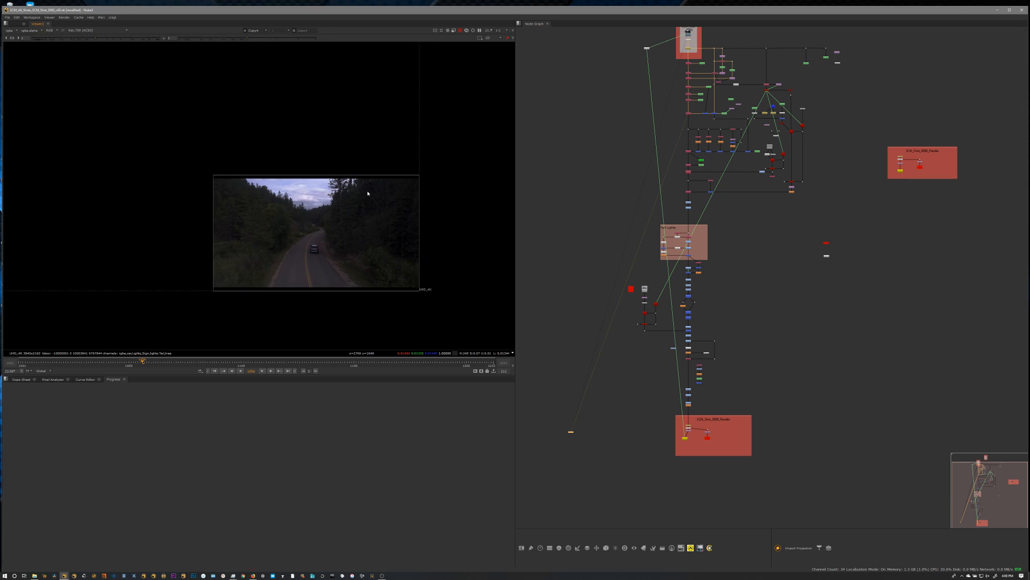
{"action": "left_click_drag", "start_coordinate": [686, 118], "coordinate": [688, 431]}
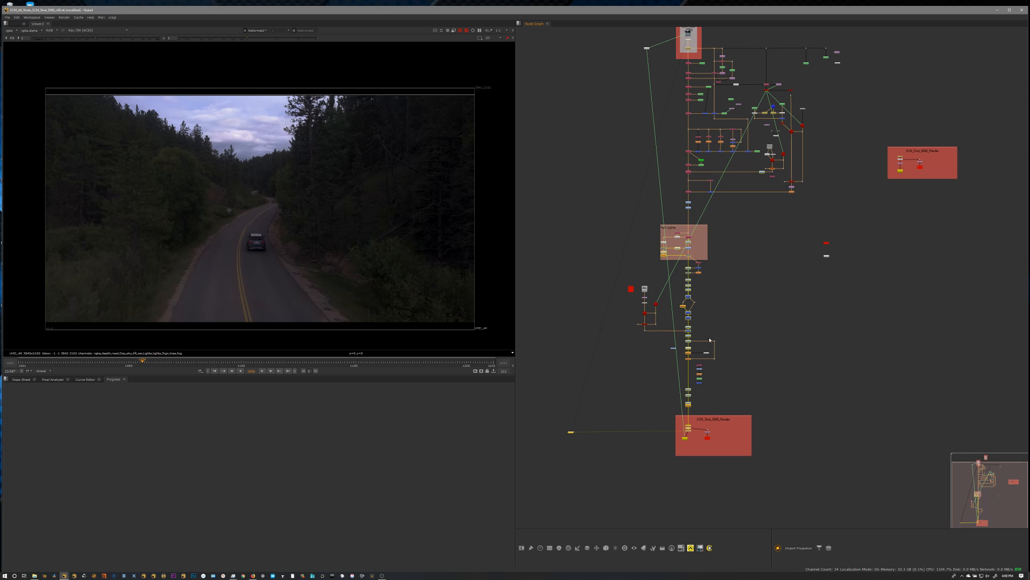
Connect the viewer to the Blur node just above the merge in the lower part of the main chain.
{"action": "scroll", "coordinate": [757, 311], "scroll_direction": "up", "scroll_amount": 5}
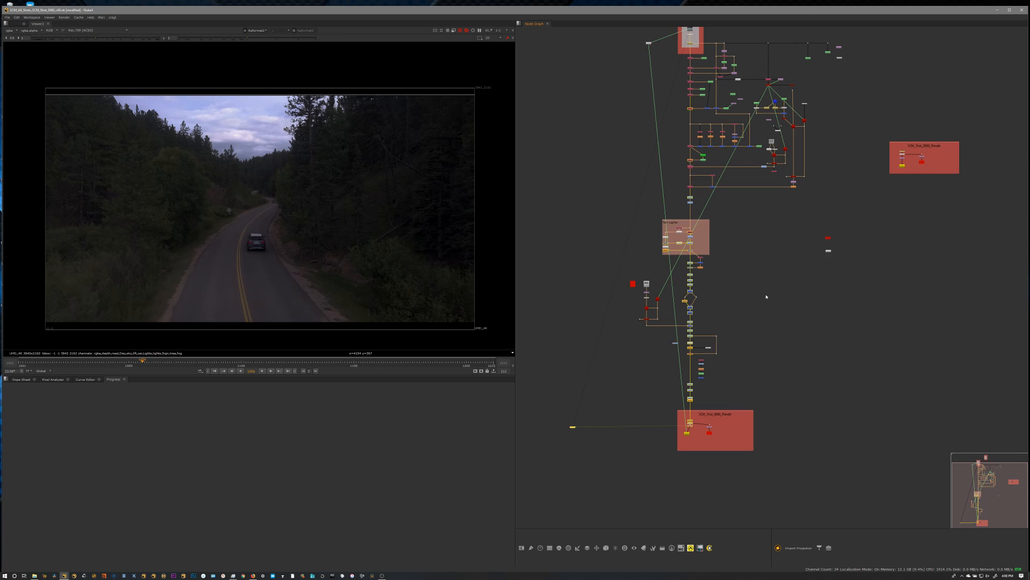
{"action": "scroll", "coordinate": [740, 303], "scroll_direction": "up", "scroll_amount": 6}
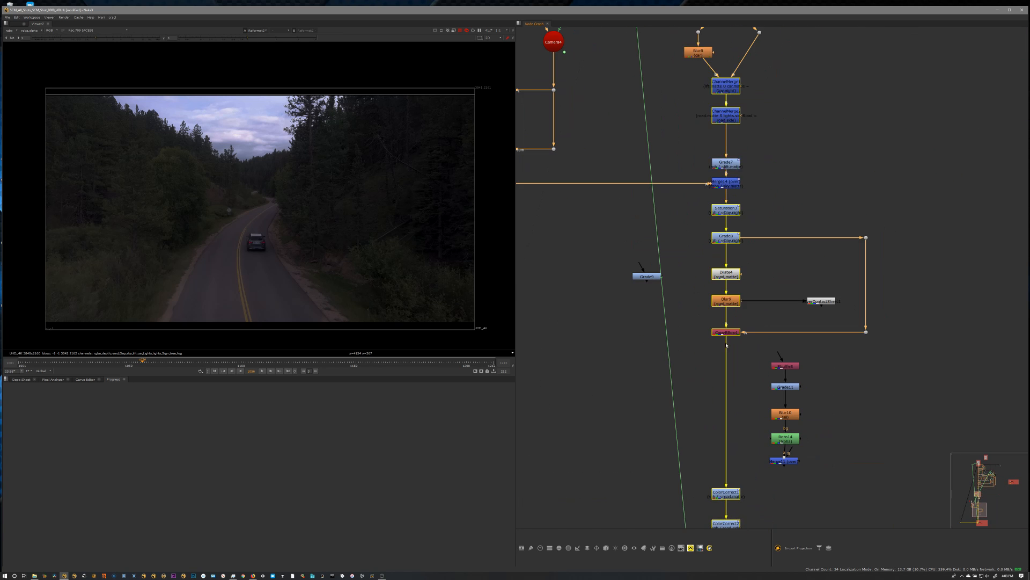
{"action": "scroll", "coordinate": [735, 246], "scroll_direction": "down", "scroll_amount": 4}
{"action": "middle_click_drag", "start_coordinate": [688, 350], "coordinate": [694, 288]}
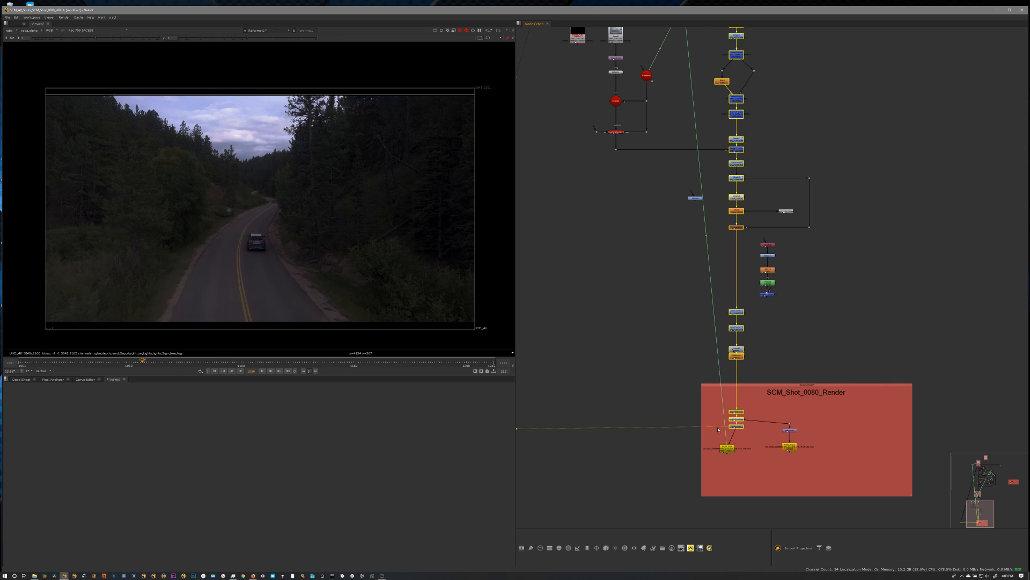
{"action": "left_click_drag", "start_coordinate": [724, 427], "coordinate": [737, 216]}
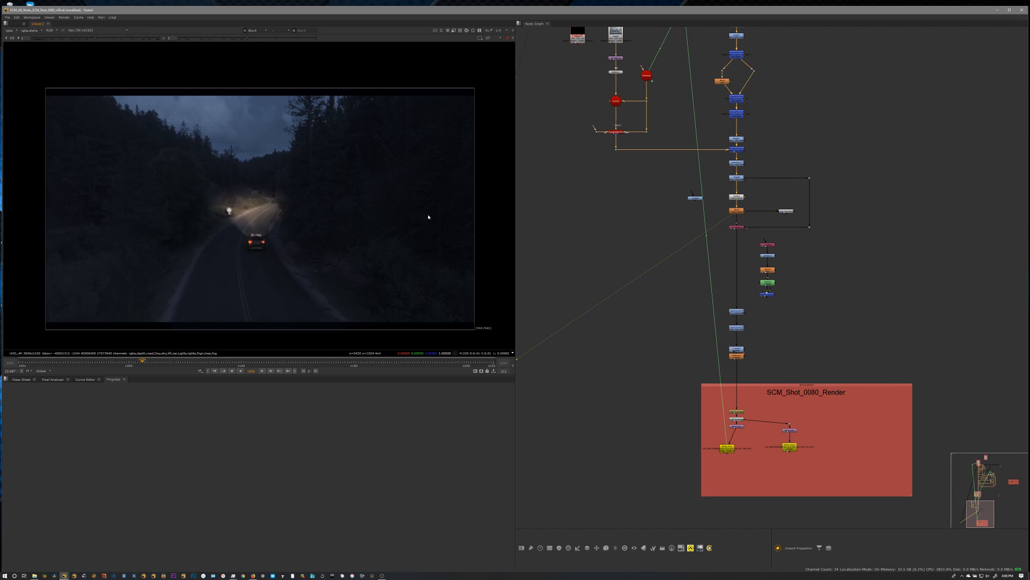
Examine how far the bounding box of the Blur node's output extends beyond the image frame in the viewer.
{"action": "scroll", "coordinate": [424, 198], "scroll_direction": "down", "scroll_amount": 4}
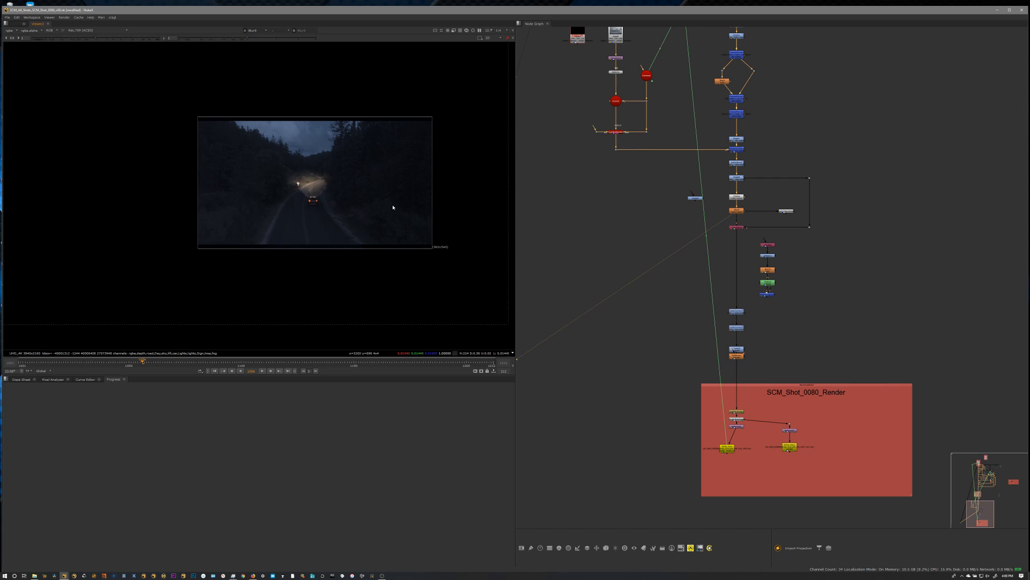
{"action": "middle_click_drag", "start_coordinate": [408, 198], "coordinate": [384, 203]}
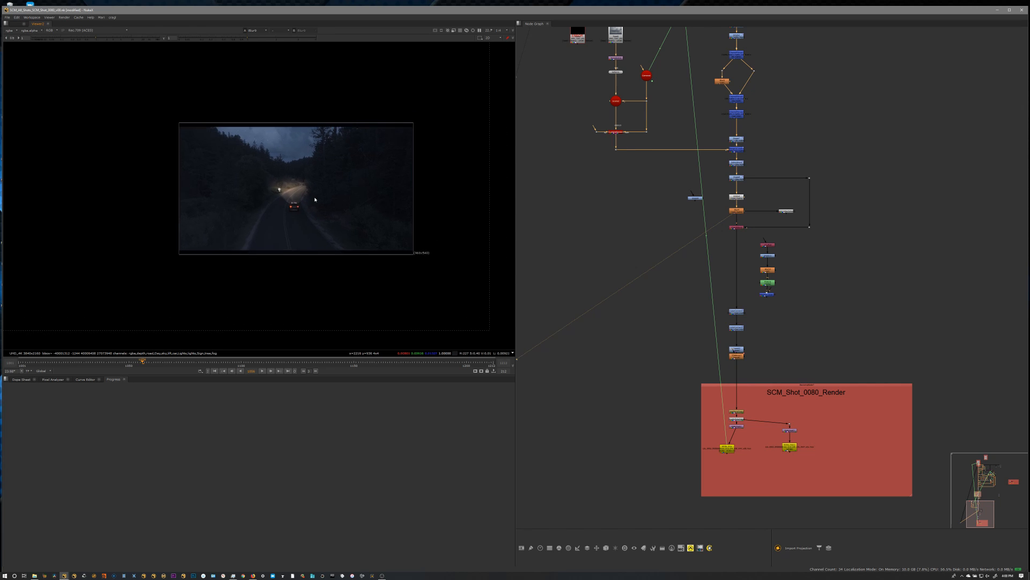
{"action": "scroll", "coordinate": [274, 173], "scroll_direction": "up", "scroll_amount": 3}
{"action": "scroll", "coordinate": [371, 185], "scroll_direction": "down", "scroll_amount": 3}
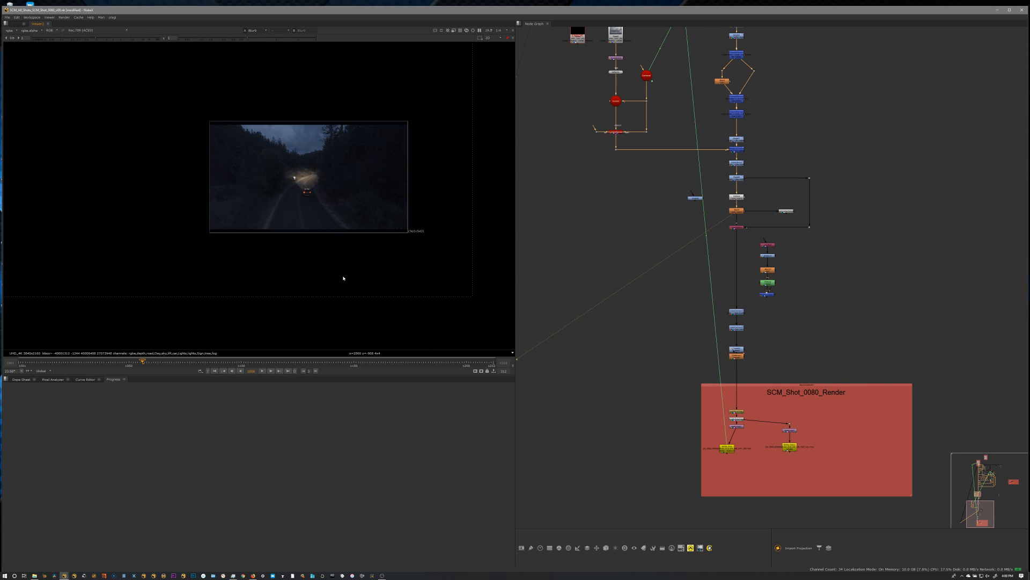
{"action": "middle_click_drag", "start_coordinate": [359, 296], "coordinate": [368, 308]}
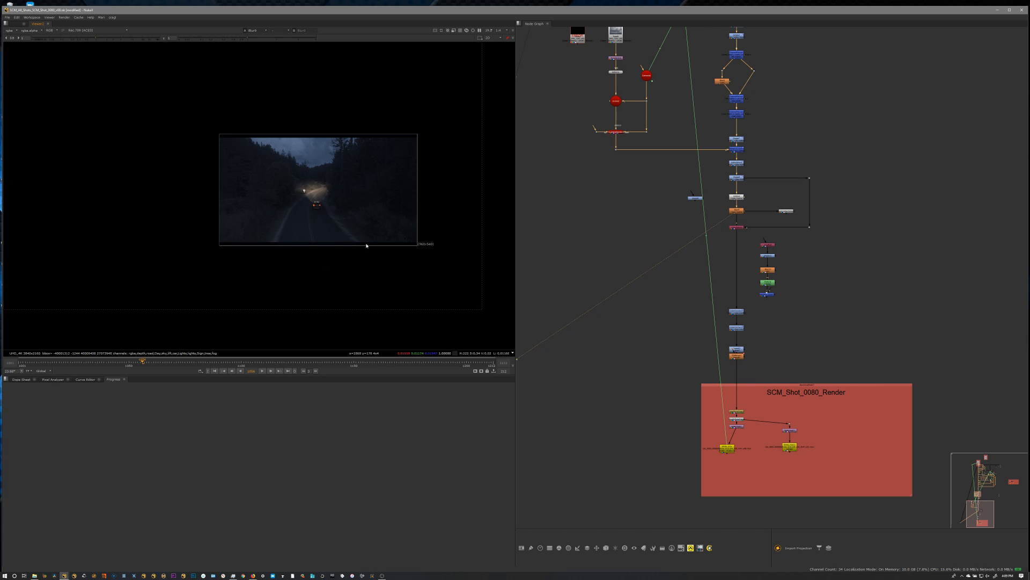
{"action": "mouse_move", "coordinate": [382, 207]}
{"action": "middle_mouse_down"}
{"action": "mouse_move", "coordinate": [396, 223]}
{"action": "mouse_move", "coordinate": [397, 194]}
{"action": "mouse_move", "coordinate": [387, 193]}
{"action": "mouse_move", "coordinate": [395, 219]}
{"action": "middle_mouse_up"}
{"action": "middle_click_drag", "start_coordinate": [398, 175], "coordinate": [389, 201]}
{"action": "scroll", "coordinate": [418, 157], "scroll_direction": "down", "scroll_amount": 10}
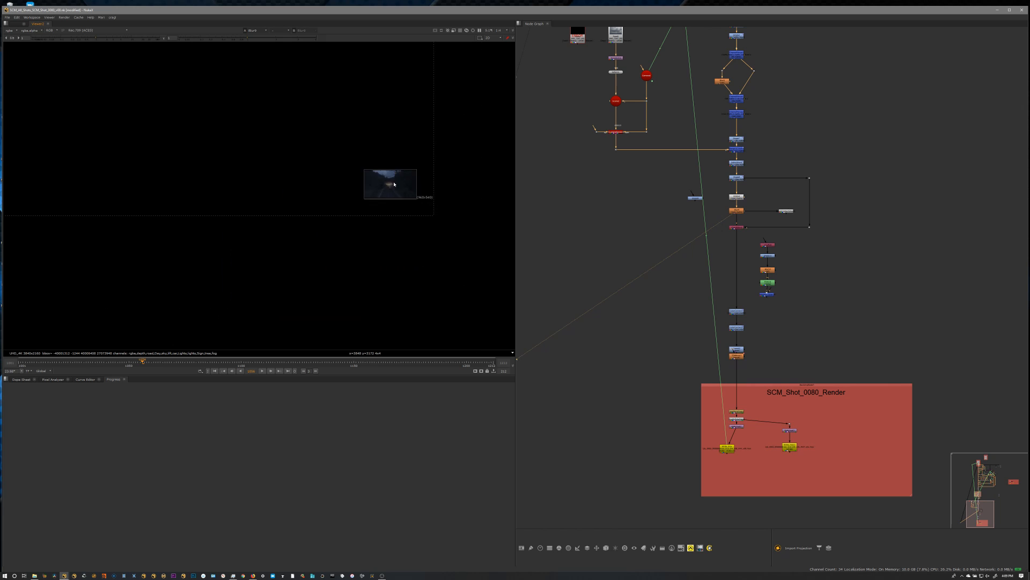
{"action": "scroll", "coordinate": [384, 194], "scroll_direction": "down", "scroll_amount": 1}
{"action": "middle_click_drag", "start_coordinate": [377, 165], "coordinate": [458, 310]}
{"action": "scroll", "coordinate": [413, 198], "scroll_direction": "down", "scroll_amount": 1}
{"action": "scroll", "coordinate": [413, 197], "scroll_direction": "down", "scroll_amount": 5}
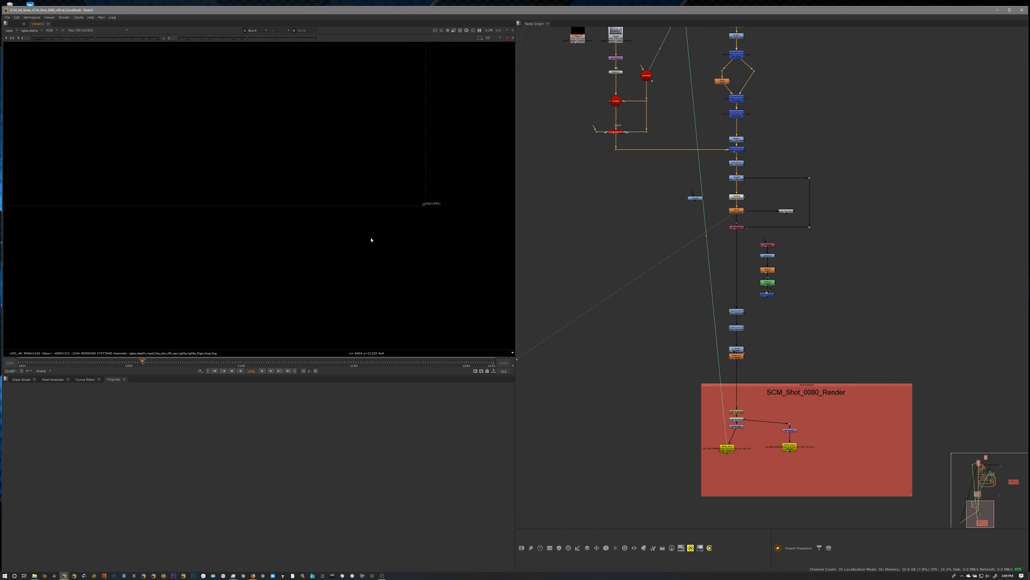
{"action": "middle_click_drag", "start_coordinate": [355, 181], "coordinate": [336, 315]}
{"action": "scroll", "coordinate": [367, 215], "scroll_direction": "down", "scroll_amount": 4}
{"action": "middle_click_drag", "start_coordinate": [375, 109], "coordinate": [377, 177]}
{"action": "scroll", "coordinate": [403, 281], "scroll_direction": "up", "scroll_amount": 8}
{"action": "middle_click_drag", "start_coordinate": [290, 174], "coordinate": [379, 175]}
Examine the main node chain from the plate down past the Tail Lights backdrop, including its column of merge nodes.
{"action": "middle_click_drag", "start_coordinate": [720, 185], "coordinate": [718, 286]}
{"action": "scroll", "coordinate": [718, 286], "scroll_direction": "down", "scroll_amount": 3}
{"action": "middle_click_drag", "start_coordinate": [703, 250], "coordinate": [697, 313]}
{"action": "middle_click_drag", "start_coordinate": [701, 114], "coordinate": [662, 258]}
{"action": "middle_click_drag", "start_coordinate": [724, 144], "coordinate": [679, 214]}
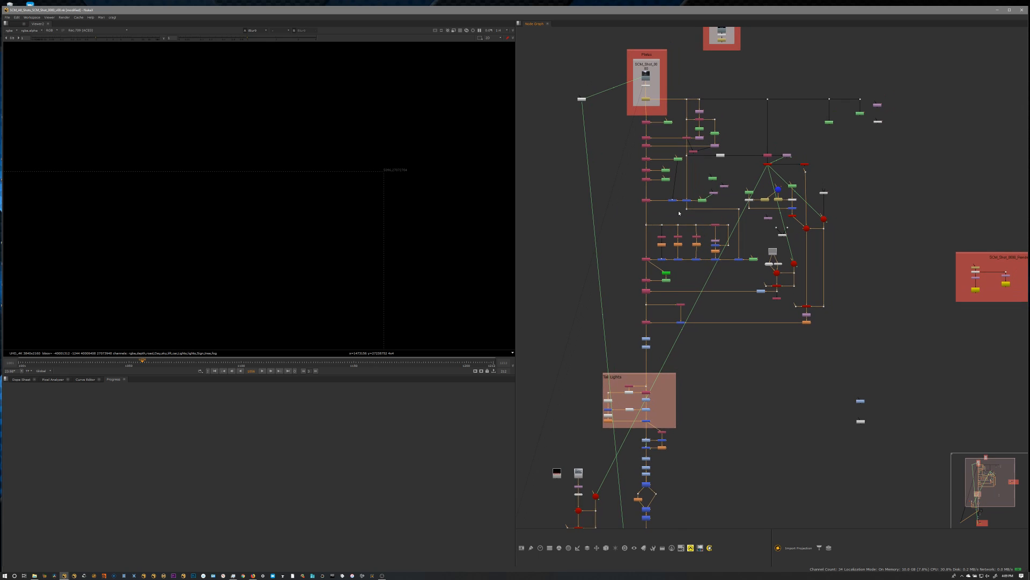
{"action": "middle_click_drag", "start_coordinate": [721, 181], "coordinate": [732, 197]}
{"action": "middle_click_drag", "start_coordinate": [730, 154], "coordinate": [742, 144]}
{"action": "scroll", "coordinate": [743, 145], "scroll_direction": "up", "scroll_amount": 2}
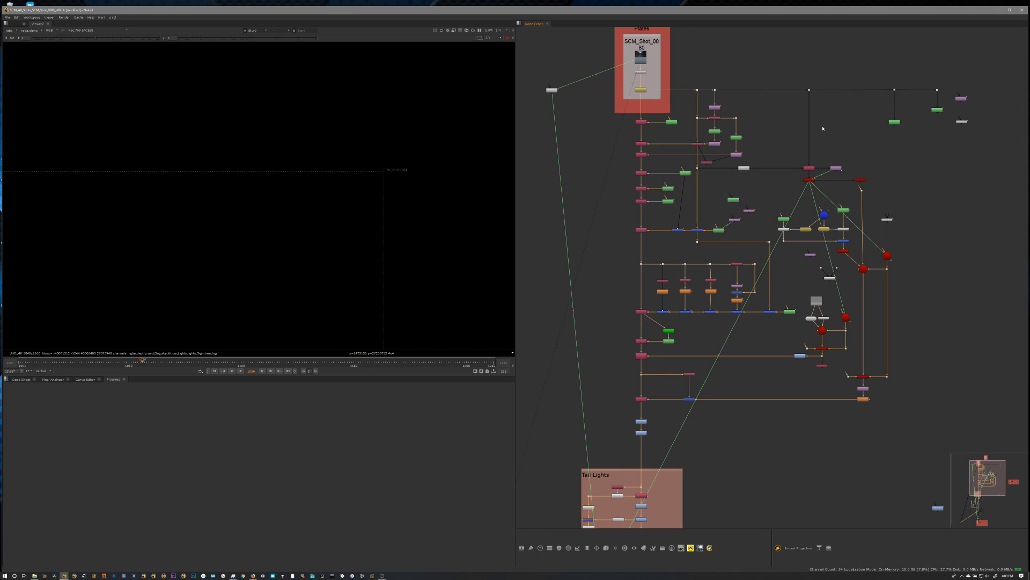
{"action": "middle_click_drag", "start_coordinate": [786, 250], "coordinate": [751, 257]}
{"action": "left_click_drag", "start_coordinate": [563, 110], "coordinate": [617, 422]}
{"action": "middle_click_drag", "start_coordinate": [593, 335], "coordinate": [634, 147]}
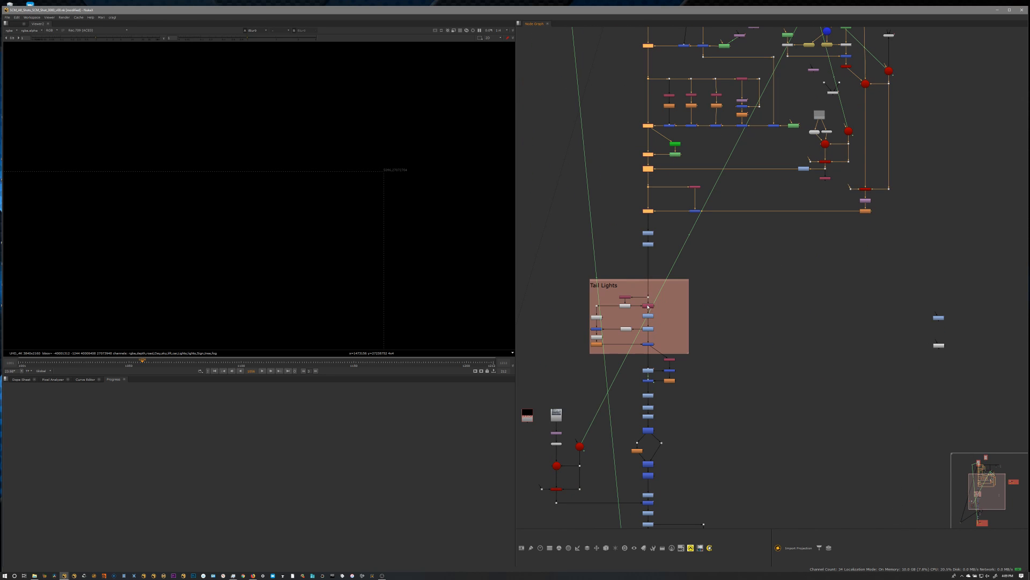
{"action": "left_click_drag", "start_coordinate": [679, 448], "coordinate": [660, 442]}
{"action": "middle_click_drag", "start_coordinate": [619, 214], "coordinate": [619, 256]}
{"action": "scroll", "coordinate": [621, 255], "scroll_direction": "down", "scroll_amount": 2}
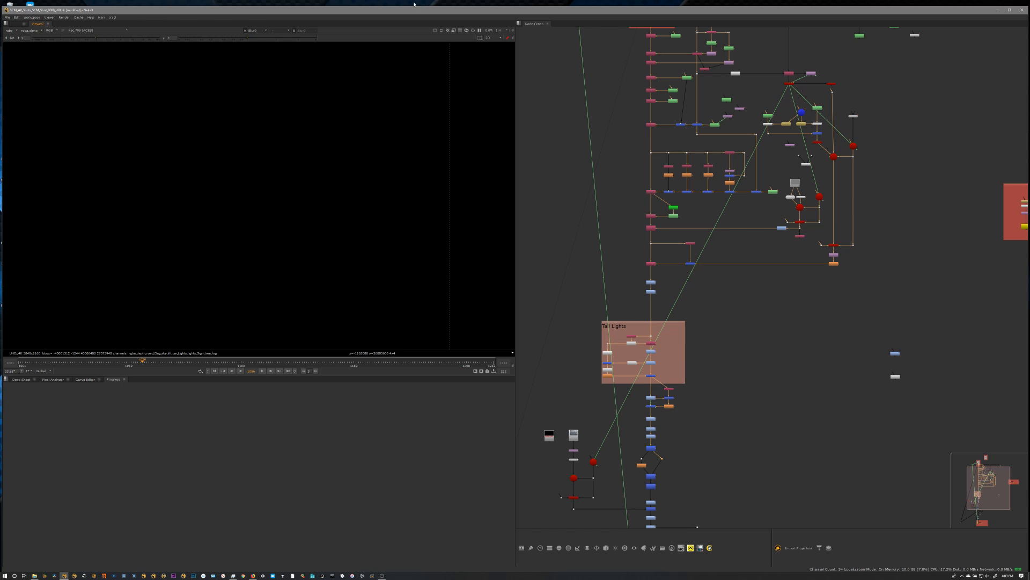
Examine the size of the image frame against the surrounding bounding box in the viewer.
{"action": "middle_click_drag", "start_coordinate": [411, 348], "coordinate": [403, 249]}
{"action": "scroll", "coordinate": [403, 248], "scroll_direction": "up", "scroll_amount": 5}
{"action": "middle_click_drag", "start_coordinate": [404, 213], "coordinate": [411, 163]}
{"action": "scroll", "coordinate": [412, 163], "scroll_direction": "up", "scroll_amount": 5}
{"action": "middle_click_drag", "start_coordinate": [487, 103], "coordinate": [482, 155]}
{"action": "scroll", "coordinate": [430, 163], "scroll_direction": "up", "scroll_amount": 7}
{"action": "scroll", "coordinate": [466, 150], "scroll_direction": "up", "scroll_amount": 3}
{"action": "scroll", "coordinate": [408, 185], "scroll_direction": "up", "scroll_amount": 6}
{"action": "middle_click_drag", "start_coordinate": [416, 170], "coordinate": [422, 246]}
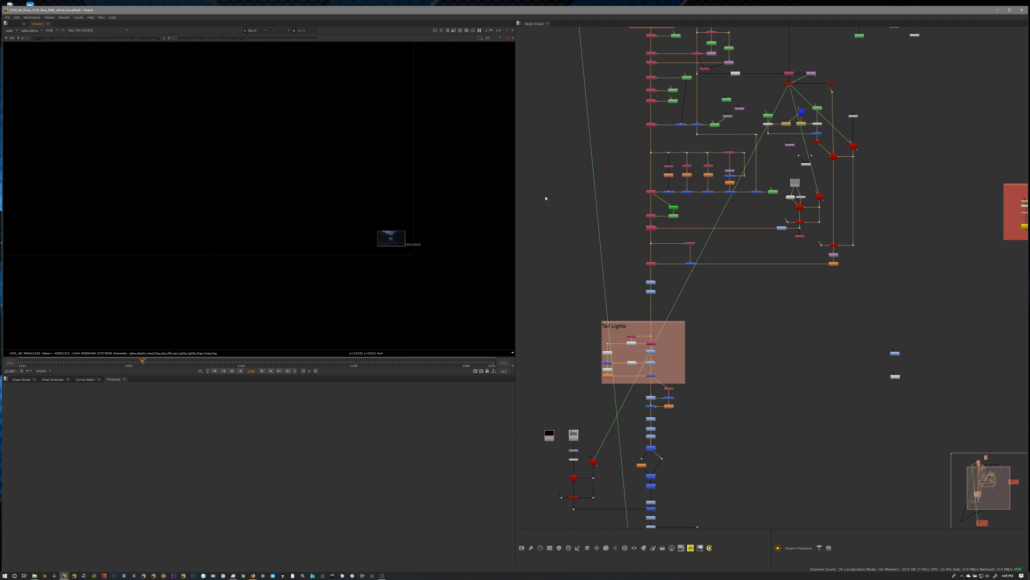
Examine the connections along the main chain, checking the merge nodes in and above the Tail Lights backdrop.
{"action": "middle_click_drag", "start_coordinate": [638, 101], "coordinate": [628, 159]}
{"action": "middle_click_drag", "start_coordinate": [619, 225], "coordinate": [639, 159]}
{"action": "middle_click_drag", "start_coordinate": [634, 256], "coordinate": [645, 158]}
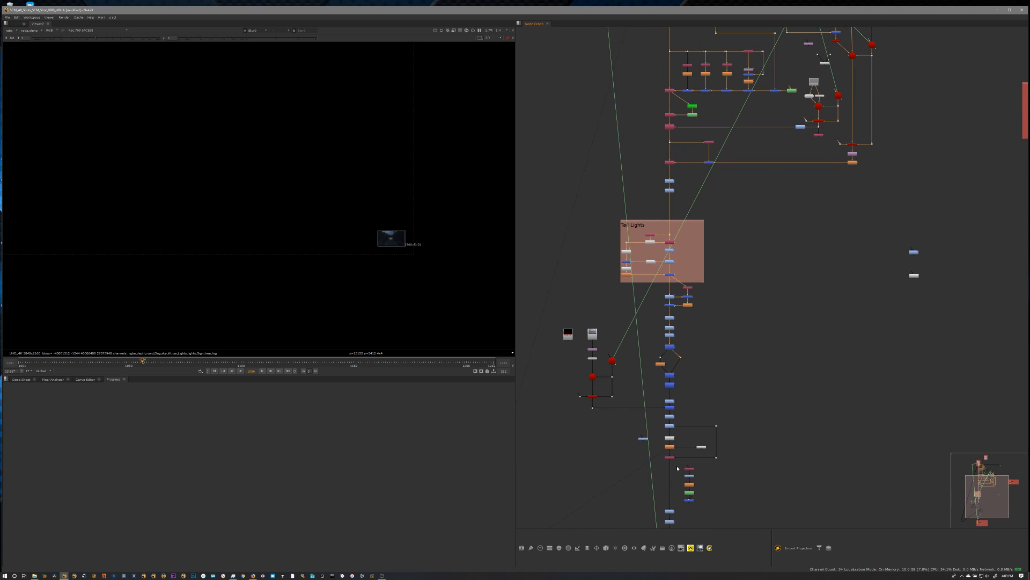
{"action": "middle_click_drag", "start_coordinate": [647, 424], "coordinate": [650, 434]}
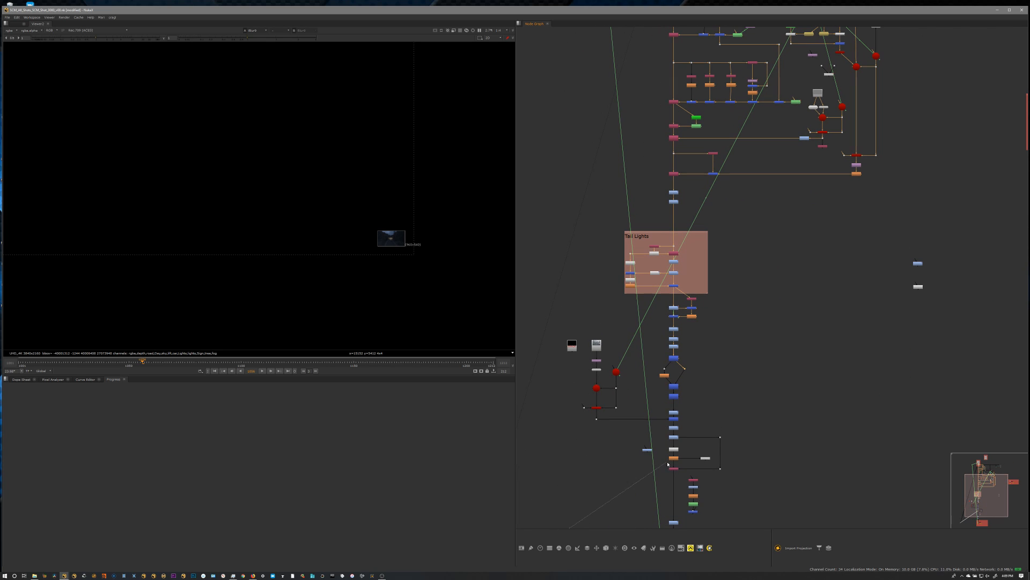
{"action": "middle_click_drag", "start_coordinate": [621, 322], "coordinate": [617, 428]}
{"action": "middle_click_drag", "start_coordinate": [624, 249], "coordinate": [610, 287]}
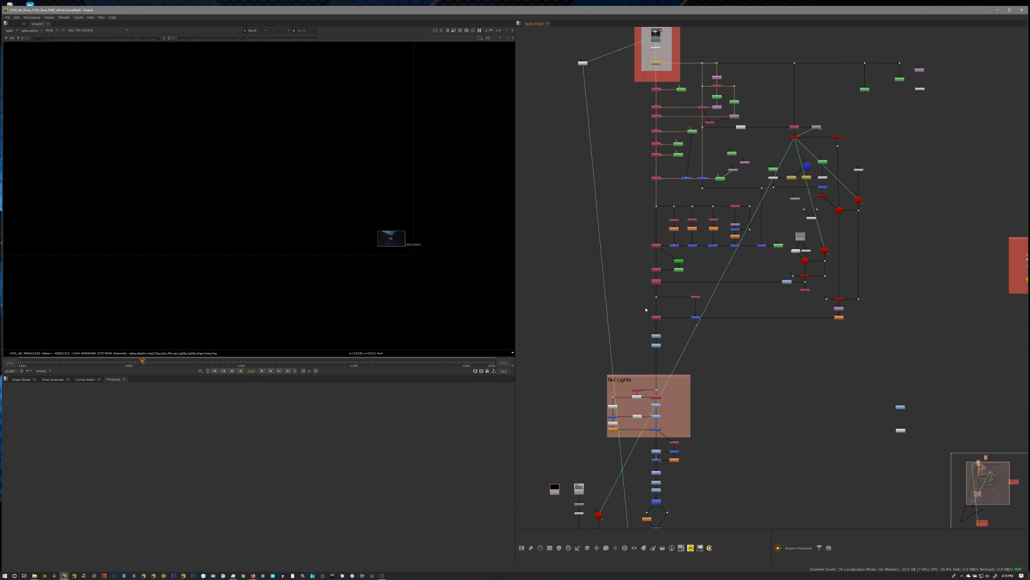
{"action": "left_click", "coordinate": [656, 398]}
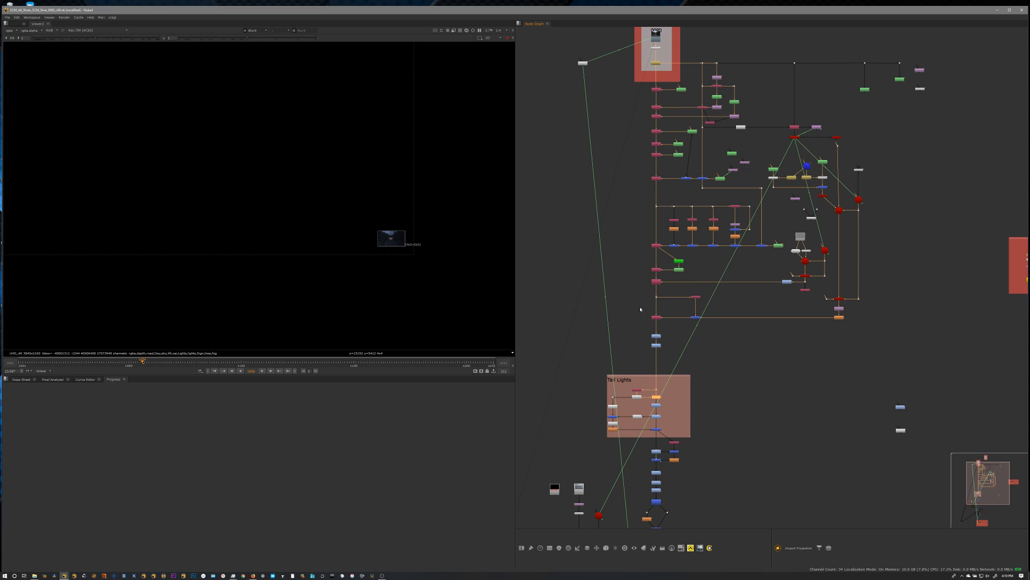
{"action": "left_click", "coordinate": [657, 179]}
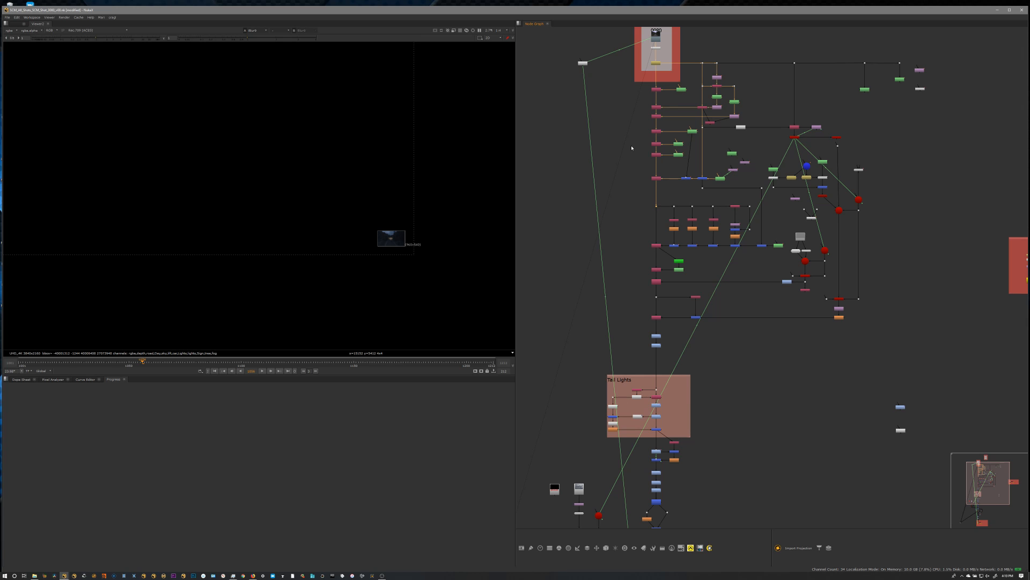
{"action": "middle_click_drag", "start_coordinate": [586, 175], "coordinate": [587, 172]}
{"action": "middle_click_drag", "start_coordinate": [578, 208], "coordinate": [576, 208]}
{"action": "middle_click_drag", "start_coordinate": [580, 146], "coordinate": [578, 161]}
{"action": "left_click", "coordinate": [562, 189]}
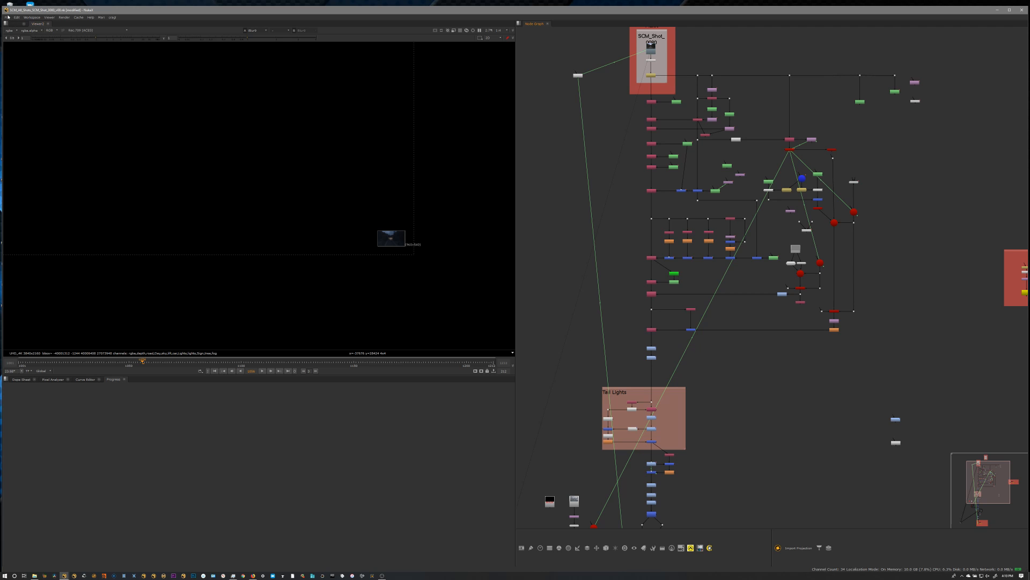
Open the preferences and enable the bounding box warning in the Node Graph settings.
{"action": "left_click", "coordinate": [8, 17]}
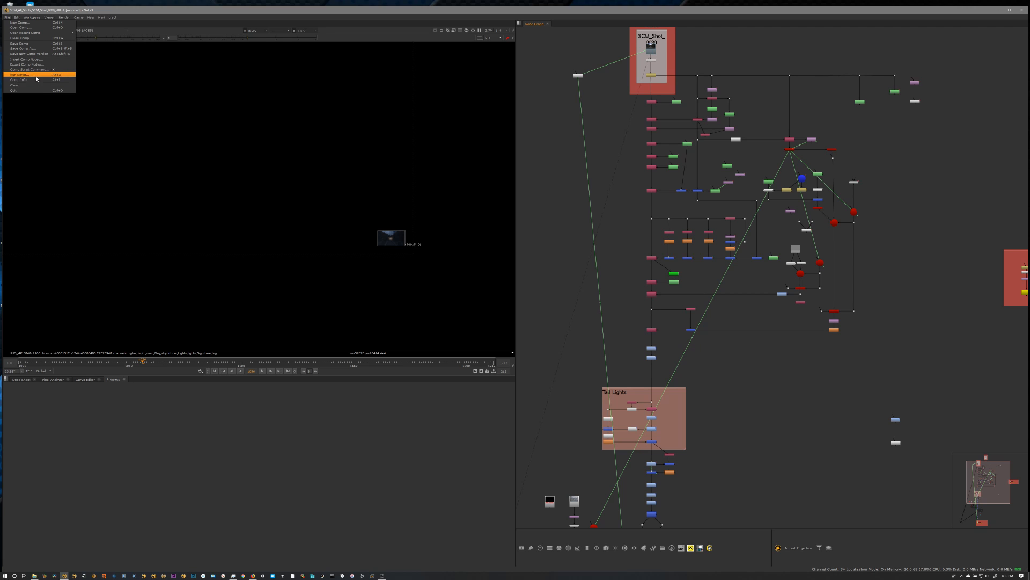
{"action": "mouse_move", "coordinate": [19, 19]}
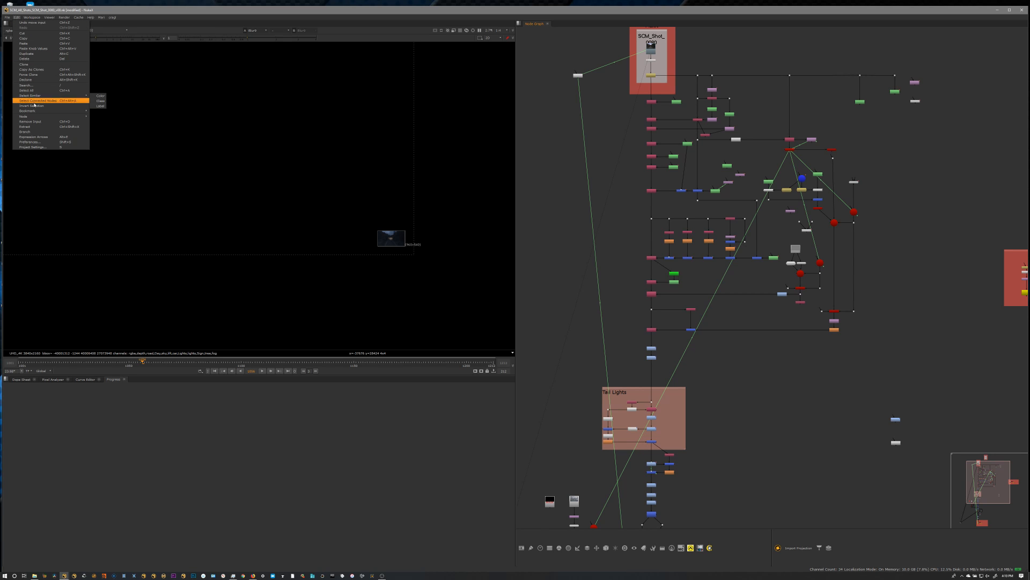
{"action": "left_click", "coordinate": [50, 143]}
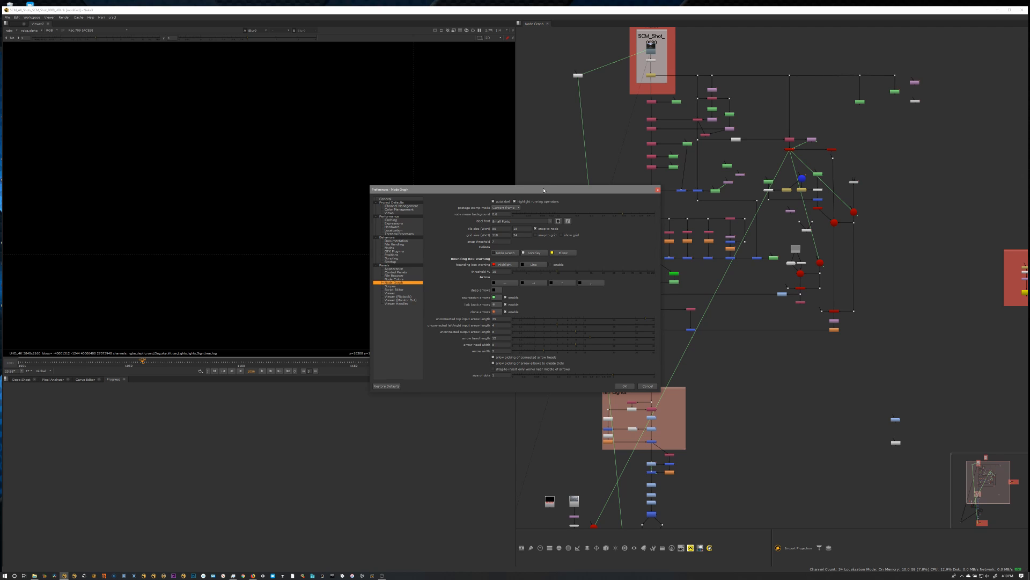
{"action": "left_click_drag", "start_coordinate": [543, 190], "coordinate": [560, 179]}
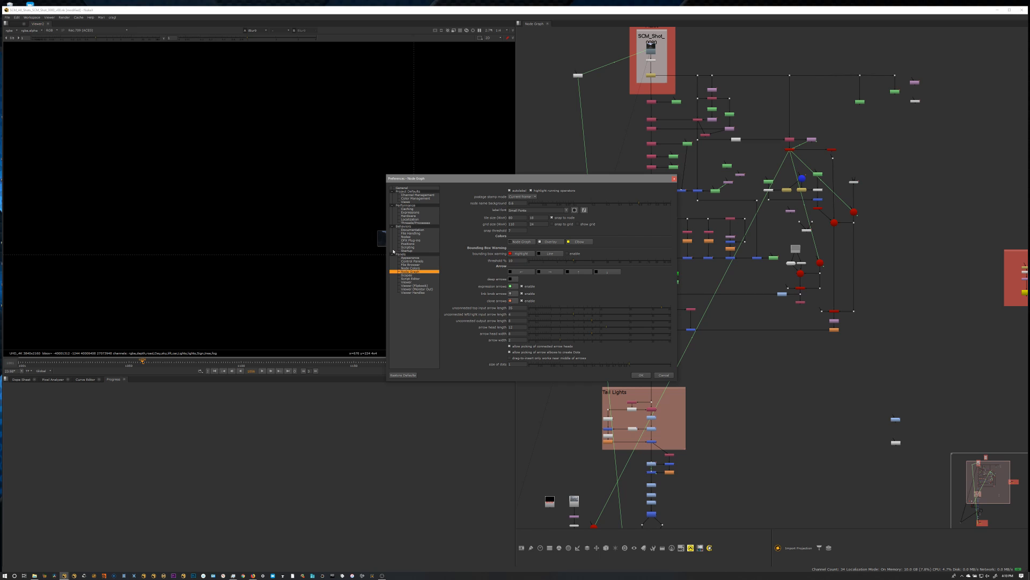
{"action": "left_click", "coordinate": [567, 254]}
{"action": "left_click_drag", "start_coordinate": [620, 181], "coordinate": [558, 176]}
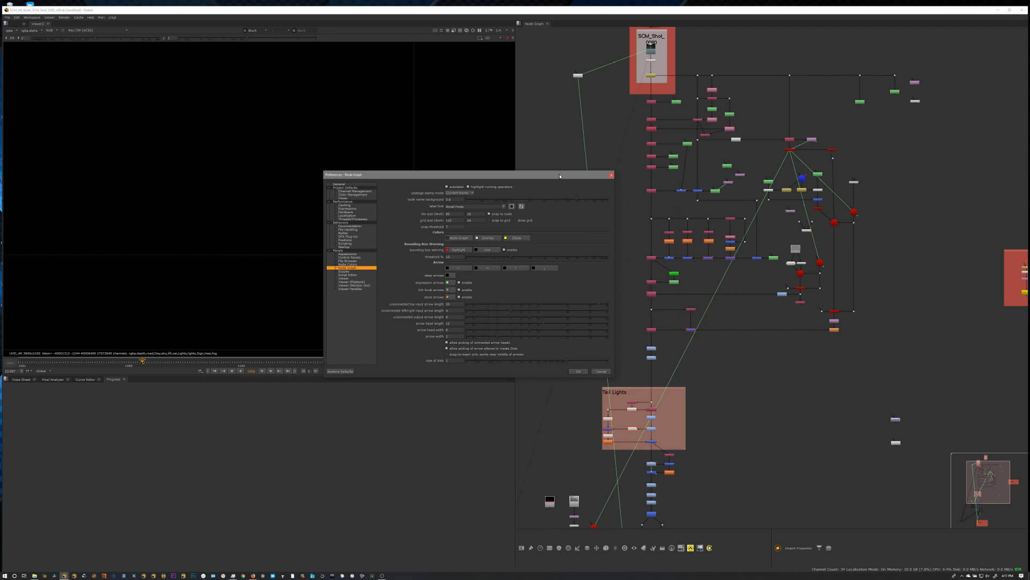
Set the colour of left-pointing arrows to green in the Node Graph preferences.
{"action": "left_click", "coordinate": [461, 269]}
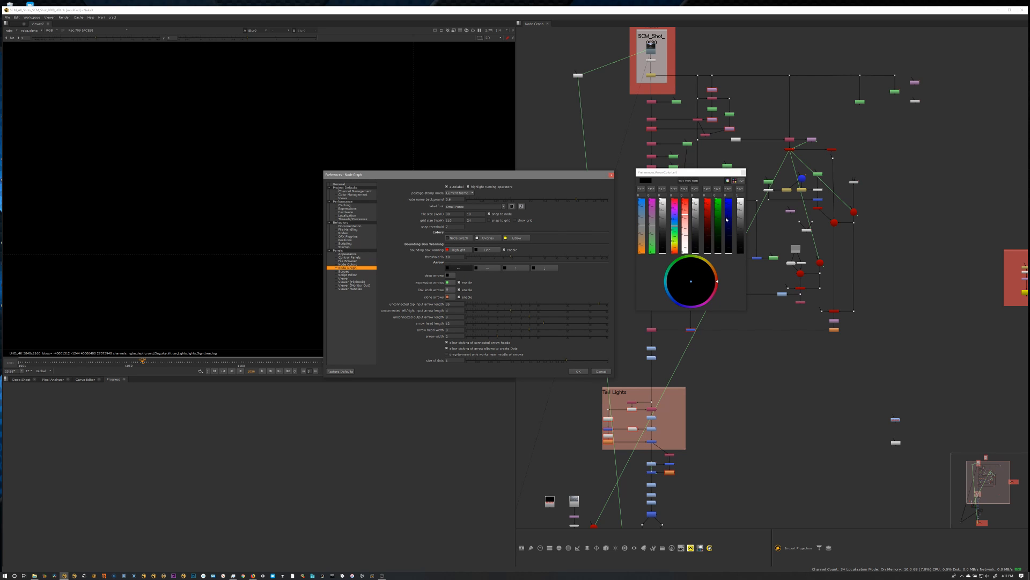
{"action": "left_click", "coordinate": [678, 259]}
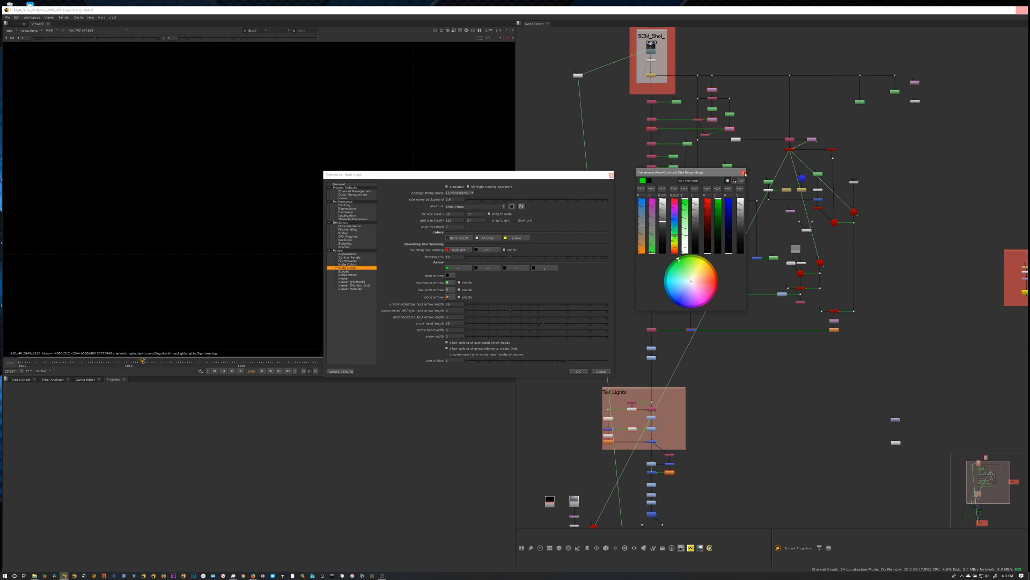
{"action": "left_click", "coordinate": [543, 278]}
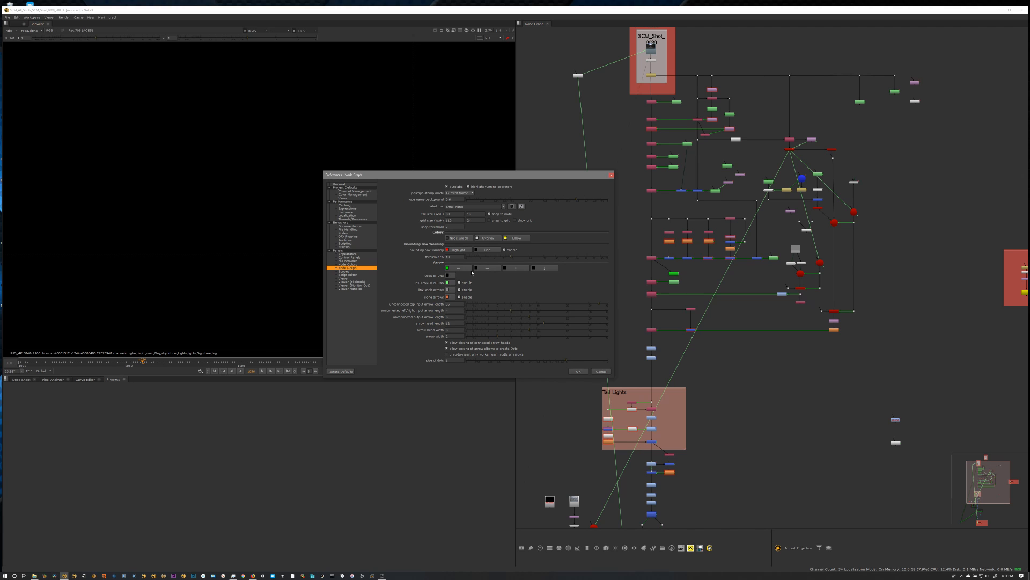
Set the colour of upward-pointing arrows to red in the Node Graph preferences.
{"action": "left_click", "coordinate": [517, 268]}
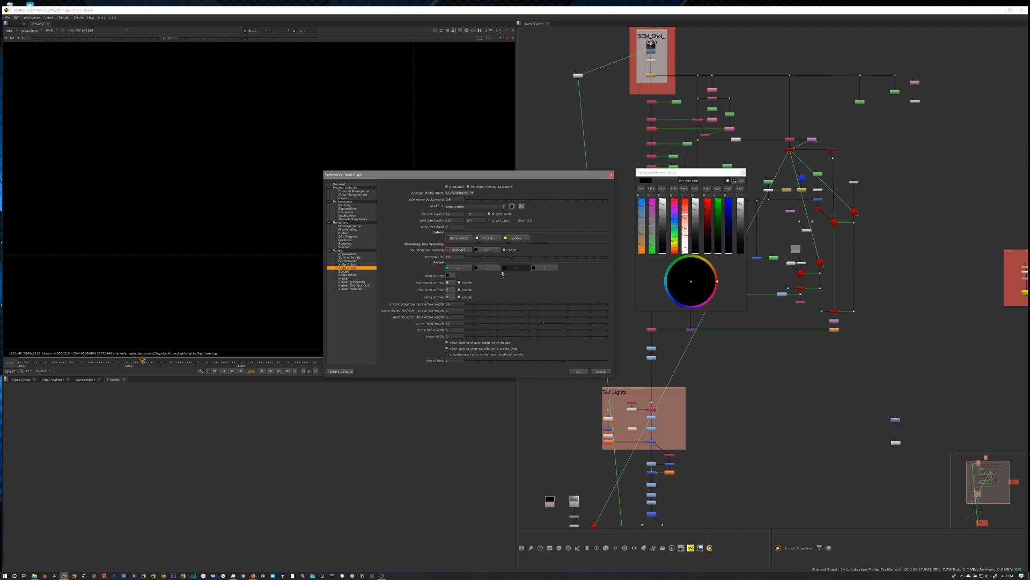
{"action": "left_click", "coordinate": [704, 217]}
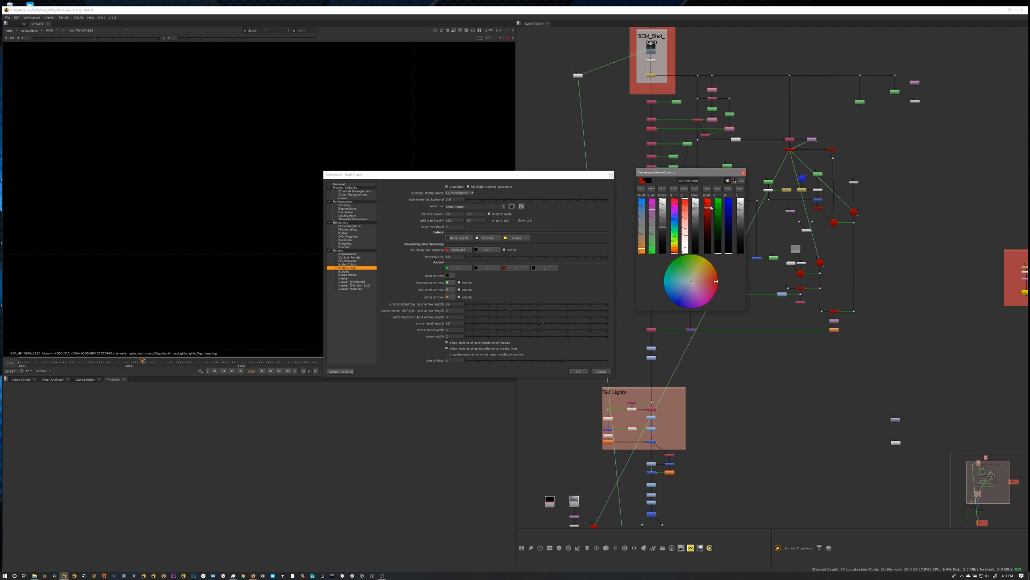
{"action": "left_click", "coordinate": [743, 172]}
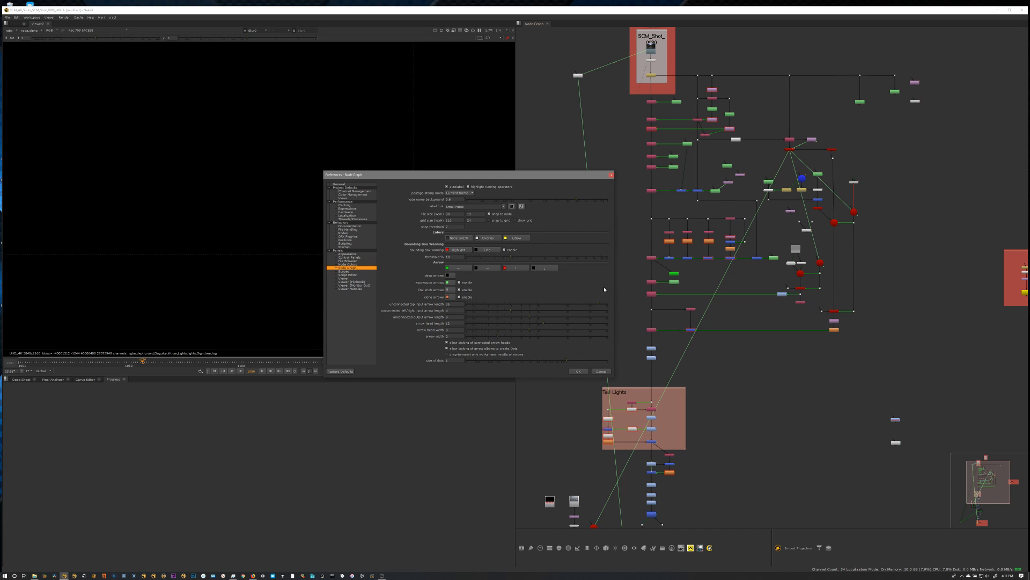
Move the PointCloudGenerator node from above Camera1 to a spot level beside it, so that its camera connection runs horizontally.
{"action": "left_click", "coordinate": [861, 187]}
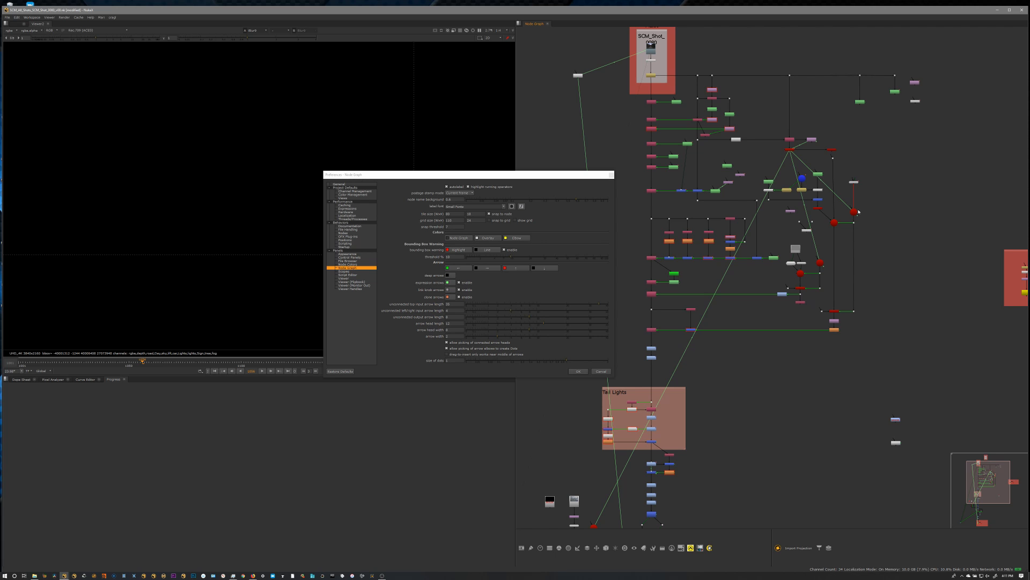
{"action": "scroll", "coordinate": [855, 187], "scroll_direction": "up", "scroll_amount": 8}
{"action": "left_click_drag", "start_coordinate": [812, 179], "coordinate": [931, 310]}
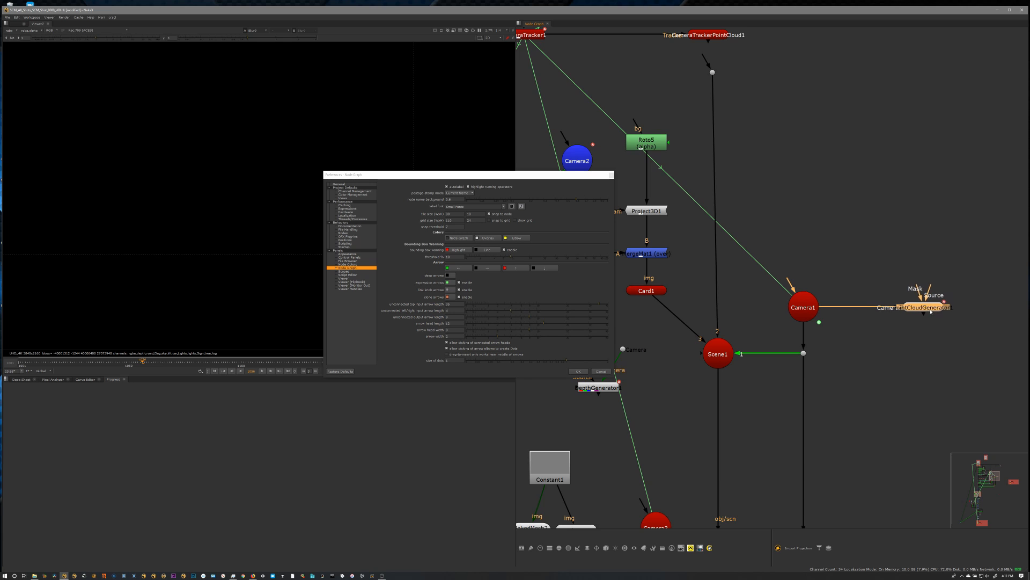
{"action": "scroll", "coordinate": [931, 310], "scroll_direction": "down", "scroll_amount": 4}
{"action": "left_click_drag", "start_coordinate": [903, 286], "coordinate": [893, 325]}
{"action": "scroll", "coordinate": [907, 202], "scroll_direction": "down", "scroll_amount": 2}
{"action": "left_click", "coordinate": [926, 184]}
{"action": "middle_click_drag", "start_coordinate": [922, 209], "coordinate": [917, 170]}
{"action": "left_click_drag", "start_coordinate": [906, 264], "coordinate": [938, 213]}
{"action": "left_click", "coordinate": [937, 277]}
{"action": "left_click", "coordinate": [920, 243]}
{"action": "scroll", "coordinate": [919, 245], "scroll_direction": "down", "scroll_amount": 3}
{"action": "middle_click_drag", "start_coordinate": [933, 231], "coordinate": [913, 240]}
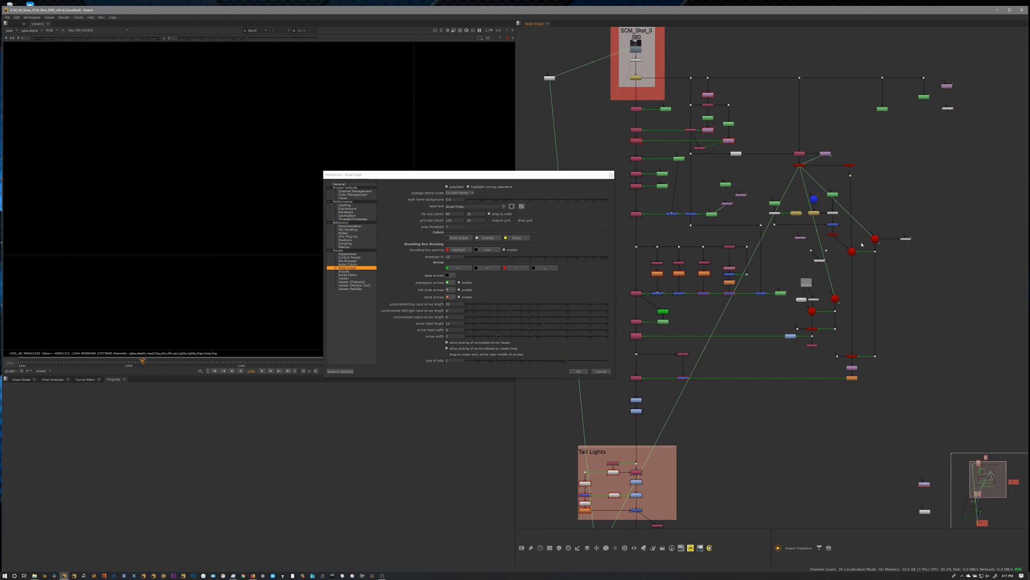
{"action": "middle_click_drag", "start_coordinate": [785, 250], "coordinate": [812, 224]}
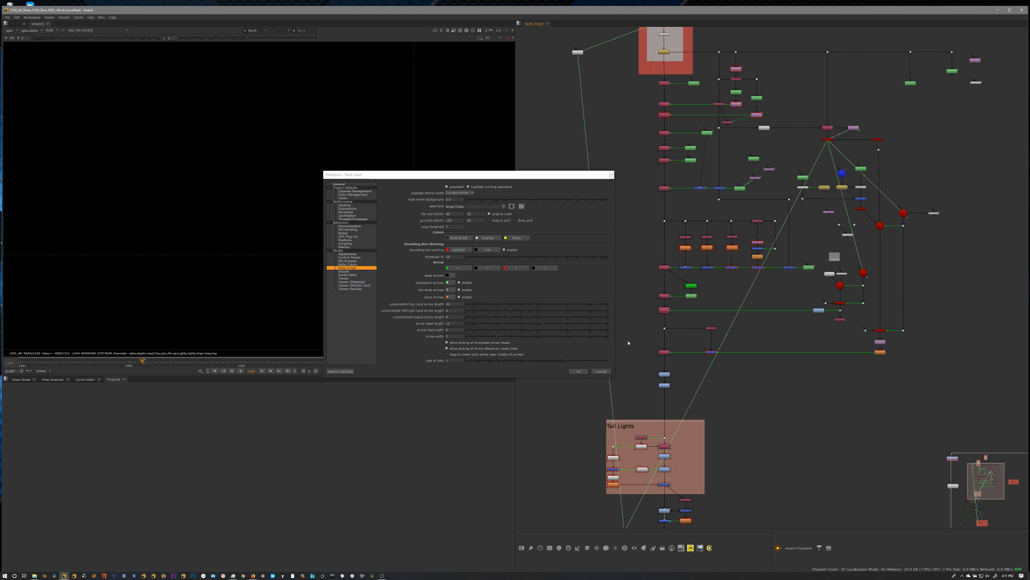
Close the preferences and inspect the nodes flagged by bounding box warnings, from the blur branches up to the CornerPin nodes.
{"action": "left_click", "coordinate": [605, 373]}
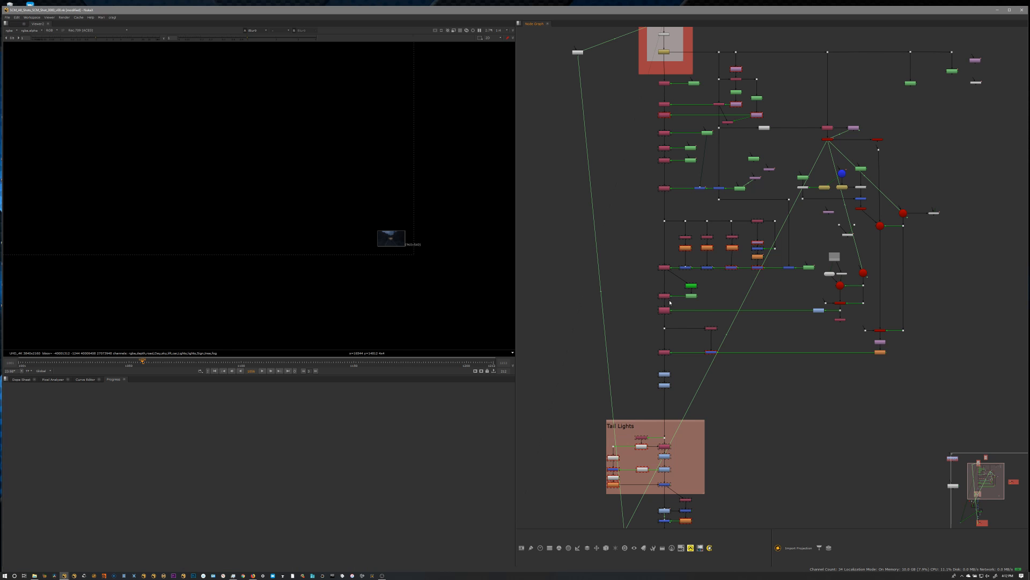
{"action": "scroll", "coordinate": [665, 303], "scroll_direction": "up", "scroll_amount": 5}
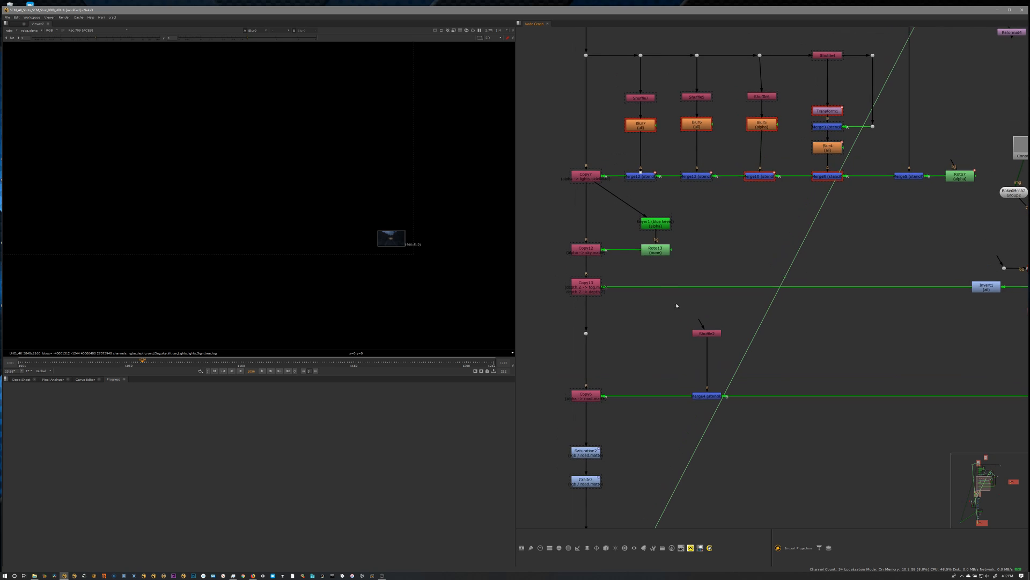
{"action": "middle_click_drag", "start_coordinate": [637, 323], "coordinate": [647, 319]}
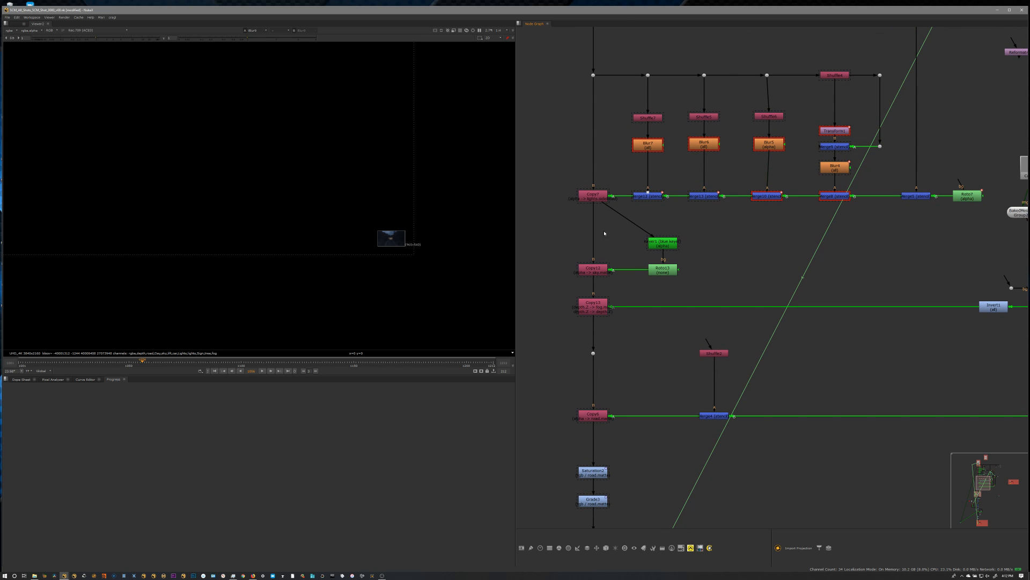
{"action": "middle_click_drag", "start_coordinate": [607, 242], "coordinate": [608, 289]}
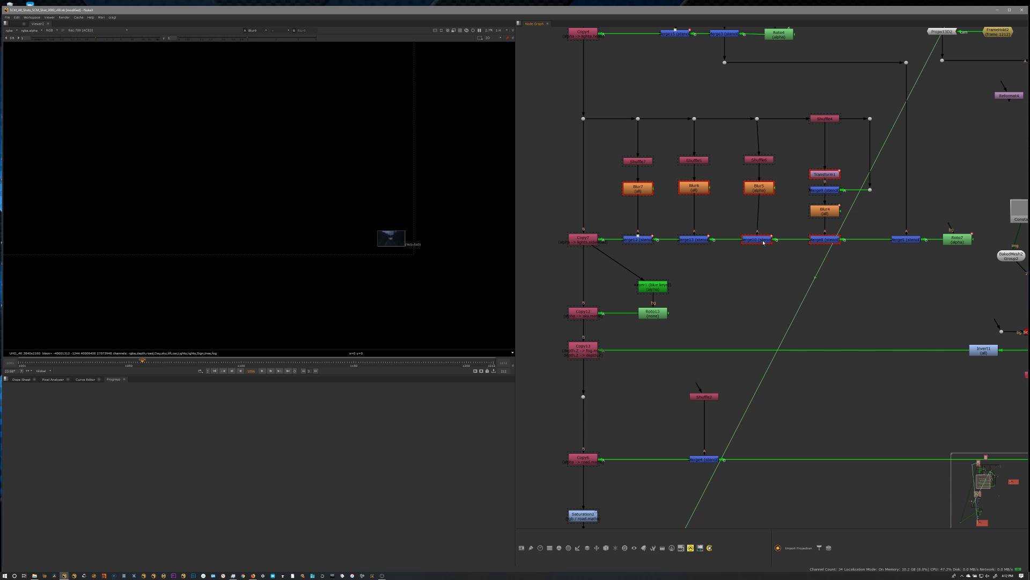
{"action": "middle_click_drag", "start_coordinate": [712, 281], "coordinate": [694, 360]}
{"action": "middle_click_drag", "start_coordinate": [674, 198], "coordinate": [772, 385]}
{"action": "middle_click_drag", "start_coordinate": [648, 213], "coordinate": [649, 285]}
{"action": "middle_click_drag", "start_coordinate": [616, 243], "coordinate": [627, 253]}
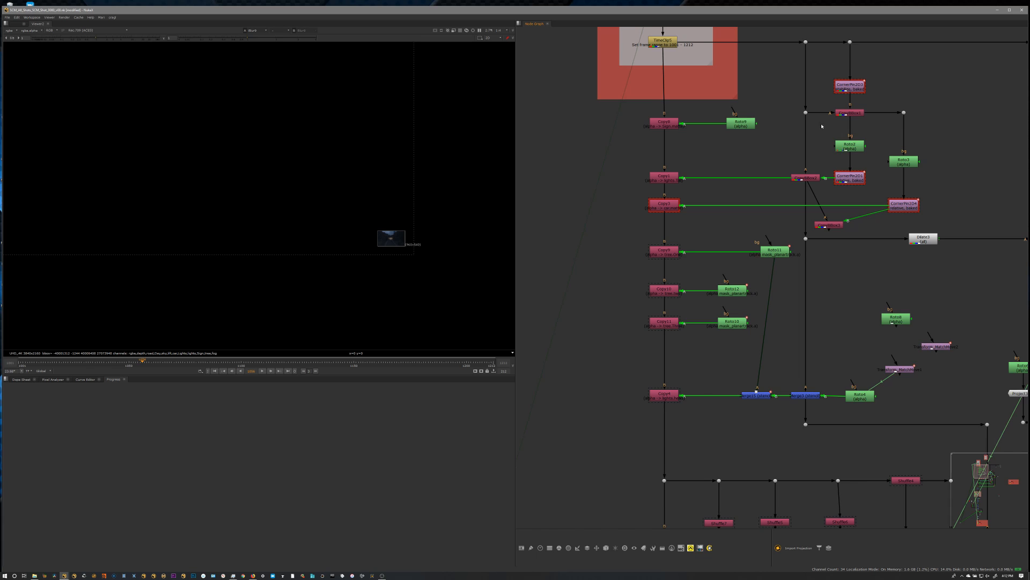
{"action": "middle_click_drag", "start_coordinate": [821, 126], "coordinate": [801, 145]}
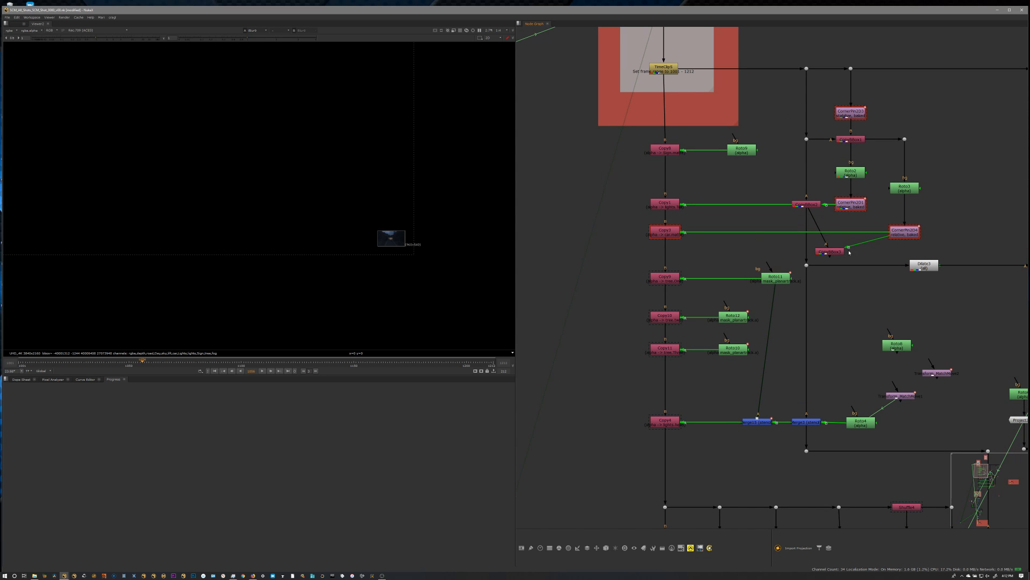
Insert the loose CopyBBox node into the connection running from the lowest CornerPin node to the Copy node in the main chain.
{"action": "left_click_drag", "start_coordinate": [837, 252], "coordinate": [786, 222]}
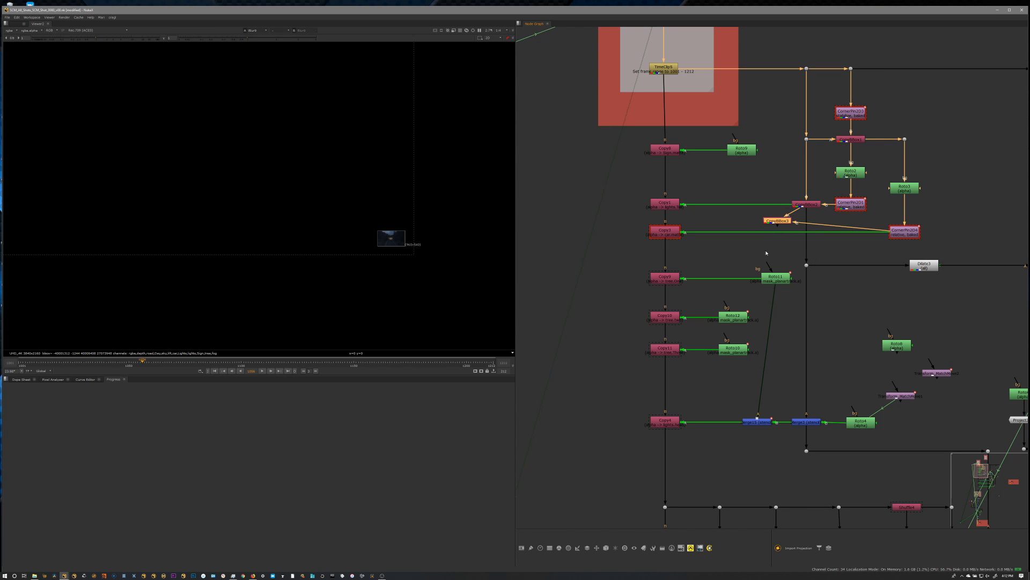
{"action": "left_click_drag", "start_coordinate": [885, 234], "coordinate": [812, 232]}
{"action": "middle_click_drag", "start_coordinate": [638, 228], "coordinate": [643, 239]}
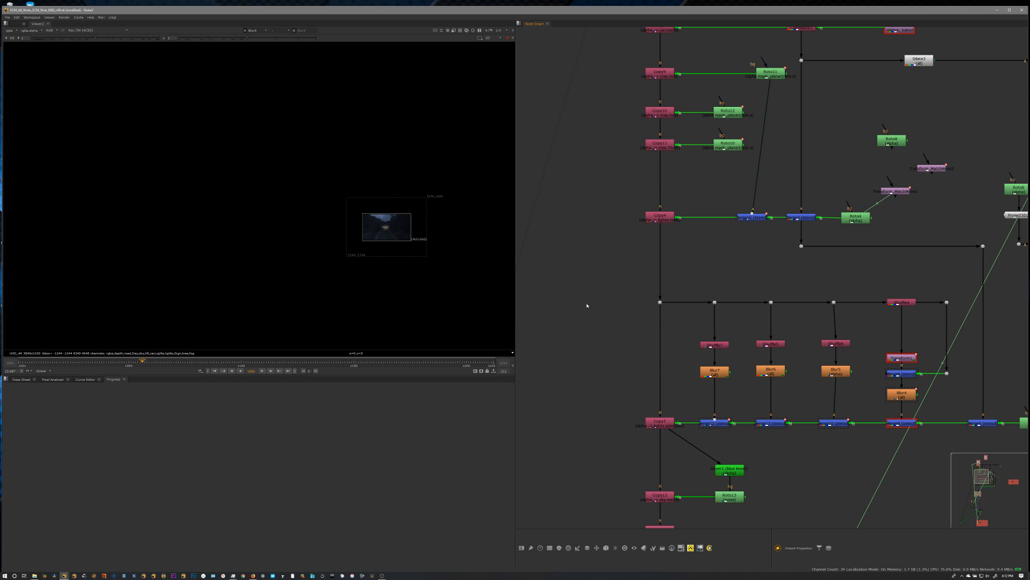
Check the bounding box around the image and follow the main chain down to the Dilate and Blur nodes near its end.
{"action": "middle_click_drag", "start_coordinate": [618, 321], "coordinate": [643, 131]}
{"action": "scroll", "coordinate": [644, 131], "scroll_direction": "down", "scroll_amount": 1}
{"action": "middle_click_drag", "start_coordinate": [396, 237], "coordinate": [348, 202]}
{"action": "scroll", "coordinate": [419, 228], "scroll_direction": "up", "scroll_amount": 4}
{"action": "scroll", "coordinate": [351, 202], "scroll_direction": "up", "scroll_amount": 2}
{"action": "scroll", "coordinate": [352, 199], "scroll_direction": "up", "scroll_amount": 1}
{"action": "middle_click_drag", "start_coordinate": [697, 317], "coordinate": [688, 153]}
{"action": "scroll", "coordinate": [646, 190], "scroll_direction": "down", "scroll_amount": 4}
{"action": "middle_click_drag", "start_coordinate": [628, 198], "coordinate": [637, 64]}
{"action": "middle_click_drag", "start_coordinate": [653, 281], "coordinate": [656, 97]}
{"action": "scroll", "coordinate": [671, 295], "scroll_direction": "up", "scroll_amount": 5}
{"action": "scroll", "coordinate": [671, 322], "scroll_direction": "up", "scroll_amount": 4}
{"action": "middle_click_drag", "start_coordinate": [644, 304], "coordinate": [646, 294]}
{"action": "scroll", "coordinate": [644, 291], "scroll_direction": "down", "scroll_amount": 5}
{"action": "middle_click_drag", "start_coordinate": [655, 391], "coordinate": [668, 311]}
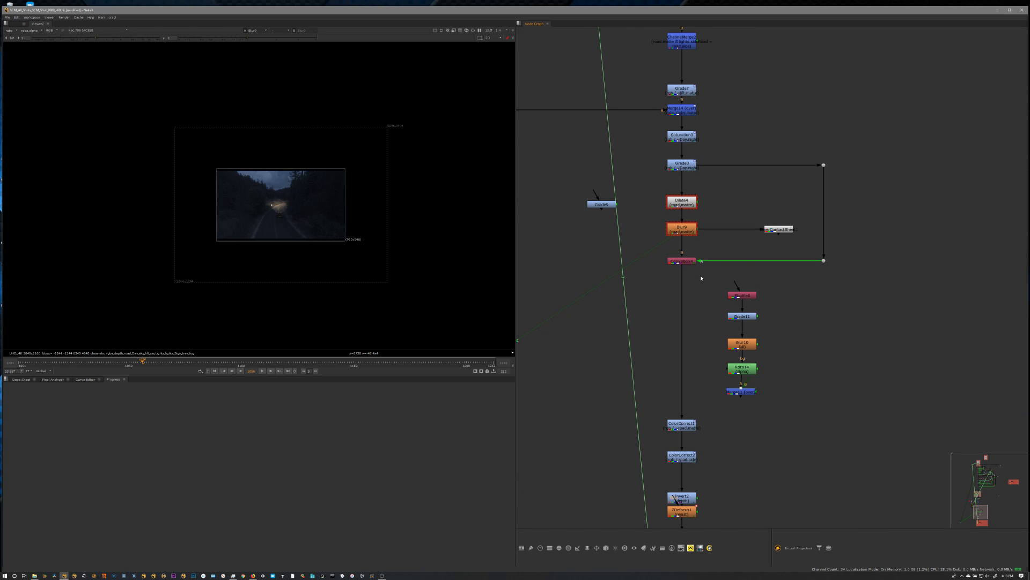
View the output of the CopyBBox node below the Dilate and Blur nodes and examine the bounding box around the image.
{"action": "left_click_drag", "start_coordinate": [714, 280], "coordinate": [685, 260]}
{"action": "left_click", "coordinate": [669, 280]}
{"action": "key", "text": "ctrl+z"}
{"action": "scroll", "coordinate": [307, 196], "scroll_direction": "up", "scroll_amount": 3}
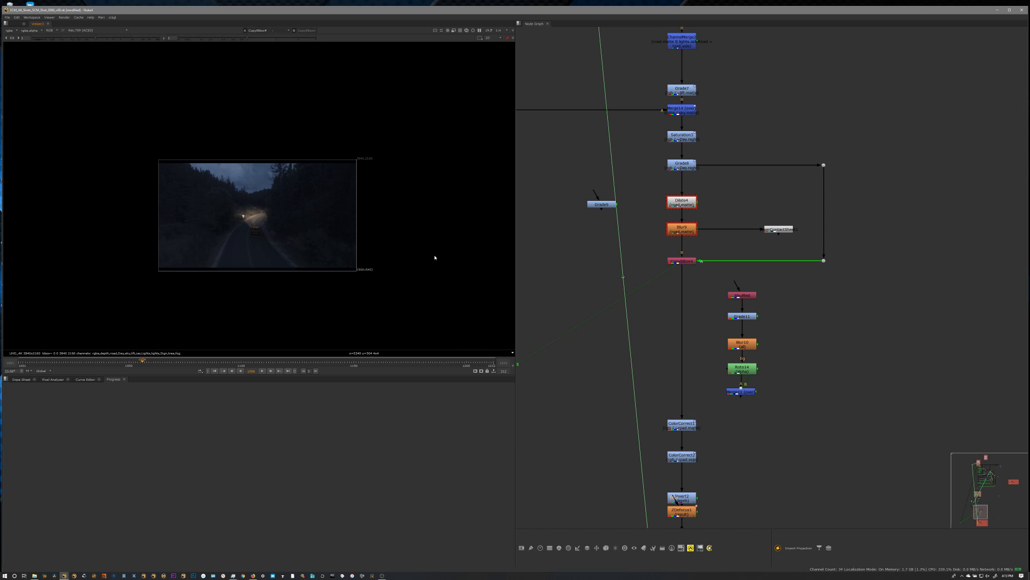
{"action": "middle_click_drag", "start_coordinate": [364, 252], "coordinate": [389, 255]}
{"action": "left_click_drag", "start_coordinate": [425, 310], "coordinate": [111, 89]}
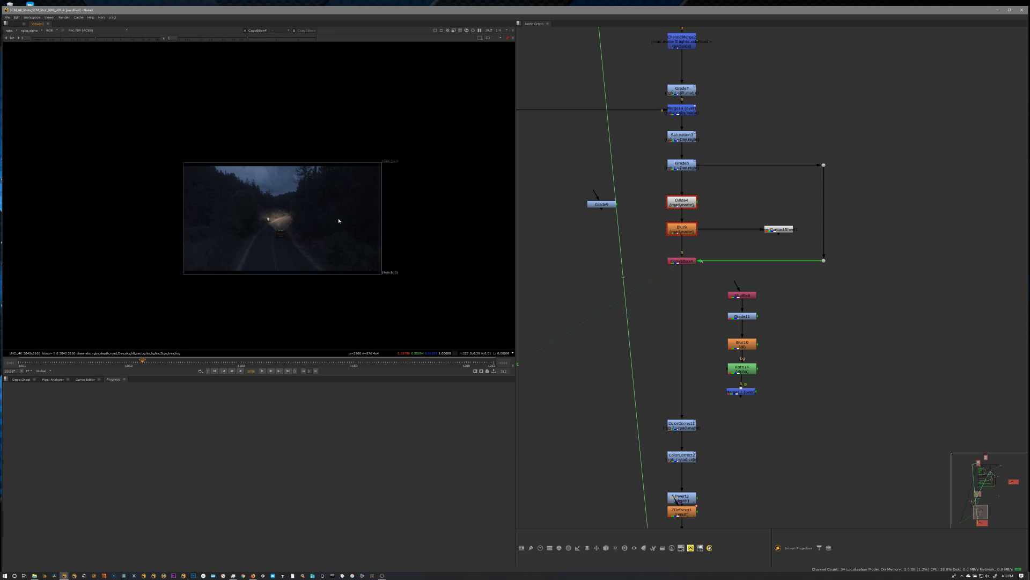
{"action": "scroll", "coordinate": [328, 185], "scroll_direction": "down", "scroll_amount": 2}
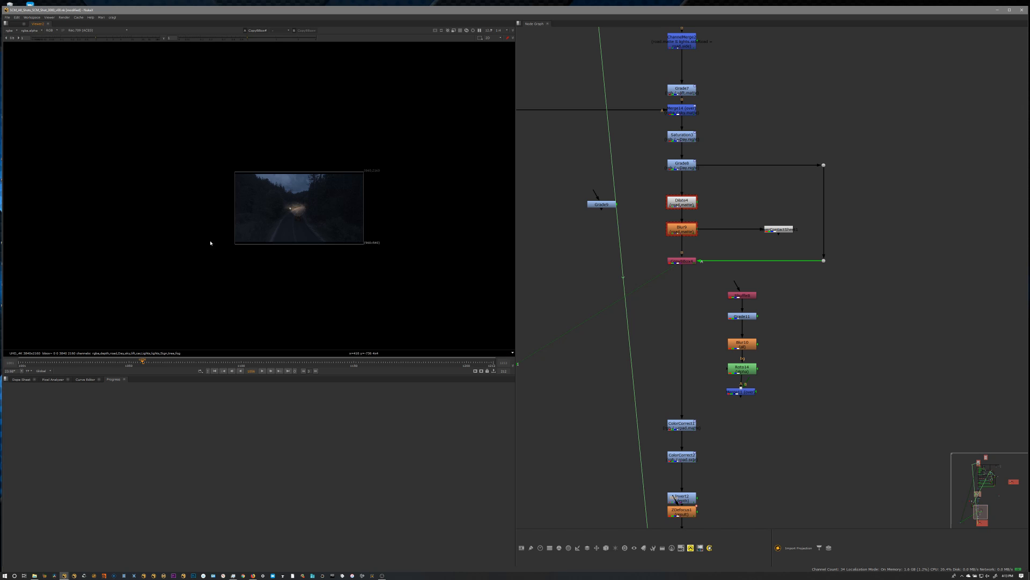
Shift the nodes inside the SCM_Shot_0080_Render backdrop sideways and place the yellow output node beneath the main chain.
{"action": "scroll", "coordinate": [587, 180], "scroll_direction": "down", "scroll_amount": 5}
{"action": "middle_click_drag", "start_coordinate": [587, 181], "coordinate": [590, 188]}
{"action": "middle_click_drag", "start_coordinate": [668, 430], "coordinate": [674, 357]}
{"action": "left_click_drag", "start_coordinate": [644, 349], "coordinate": [643, 356]}
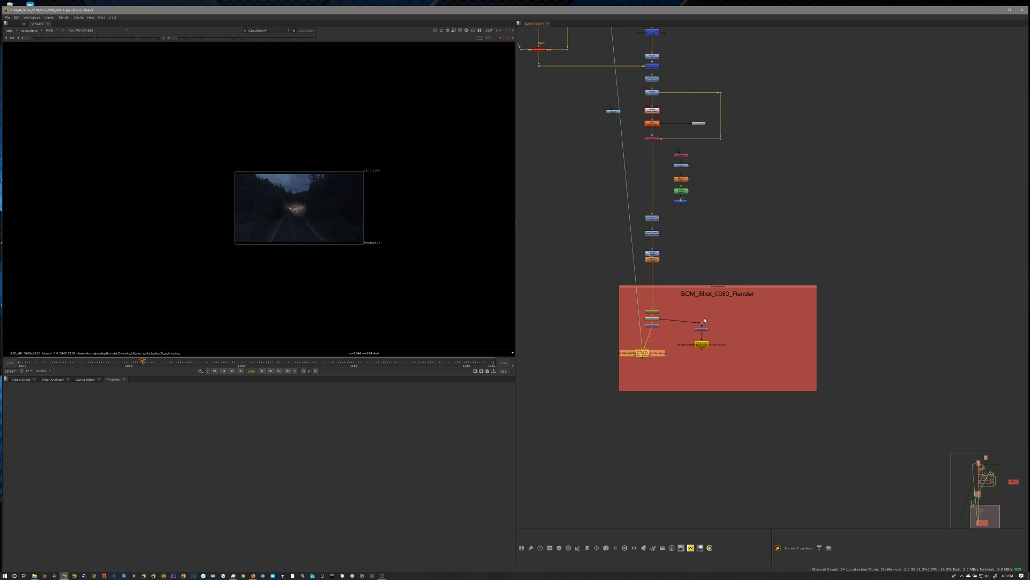
{"action": "left_click_drag", "start_coordinate": [745, 369], "coordinate": [636, 299]}
{"action": "mouse_move", "coordinate": [651, 352]}
{"action": "left_mouse_down"}
{"action": "mouse_move", "coordinate": [674, 352]}
{"action": "mouse_move", "coordinate": [653, 349]}
{"action": "left_mouse_up"}
Examine the image's bounding box and trace the output node's highlighted upstream connections back up to the plate backdrop.
{"action": "middle_click_drag", "start_coordinate": [552, 262], "coordinate": [556, 341]}
{"action": "scroll", "coordinate": [575, 303], "scroll_direction": "down", "scroll_amount": 3}
{"action": "middle_click_drag", "start_coordinate": [570, 262], "coordinate": [579, 272]}
{"action": "middle_click_drag", "start_coordinate": [377, 192], "coordinate": [372, 183]}
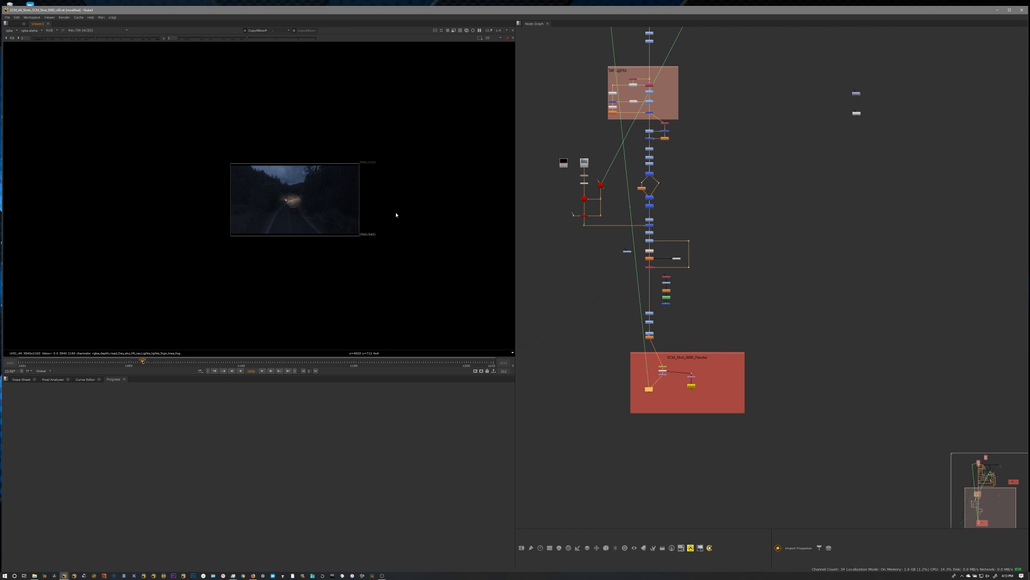
{"action": "middle_click_drag", "start_coordinate": [400, 204], "coordinate": [403, 199]}
{"action": "scroll", "coordinate": [403, 199], "scroll_direction": "up", "scroll_amount": 1}
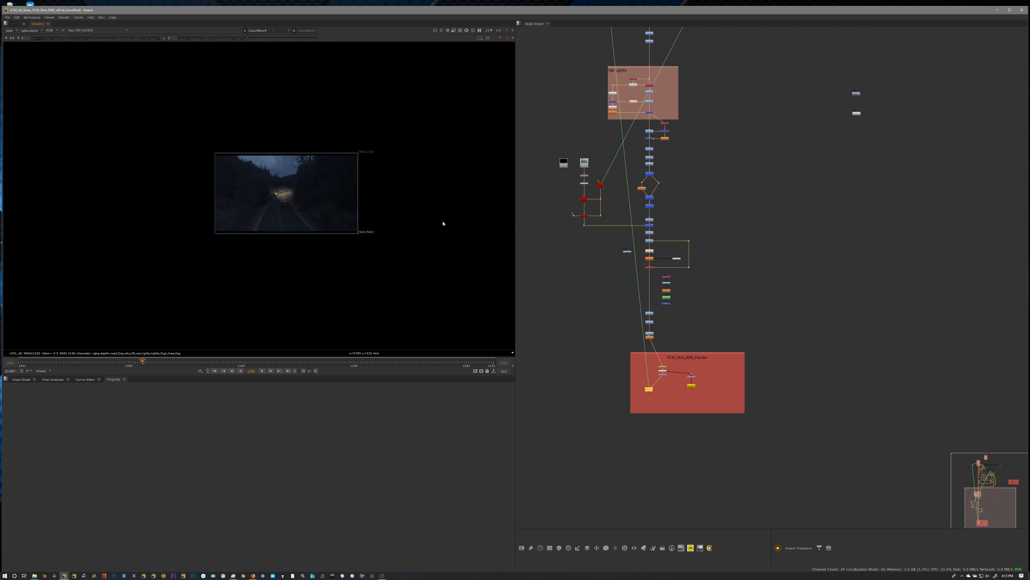
{"action": "middle_click_drag", "start_coordinate": [607, 232], "coordinate": [632, 356]}
{"action": "middle_click_drag", "start_coordinate": [642, 85], "coordinate": [628, 265]}
{"action": "mouse_move", "coordinate": [612, 231]}
{"action": "middle_mouse_down"}
{"action": "mouse_move", "coordinate": [620, 153]}
{"action": "mouse_move", "coordinate": [596, 257]}
{"action": "middle_mouse_up"}
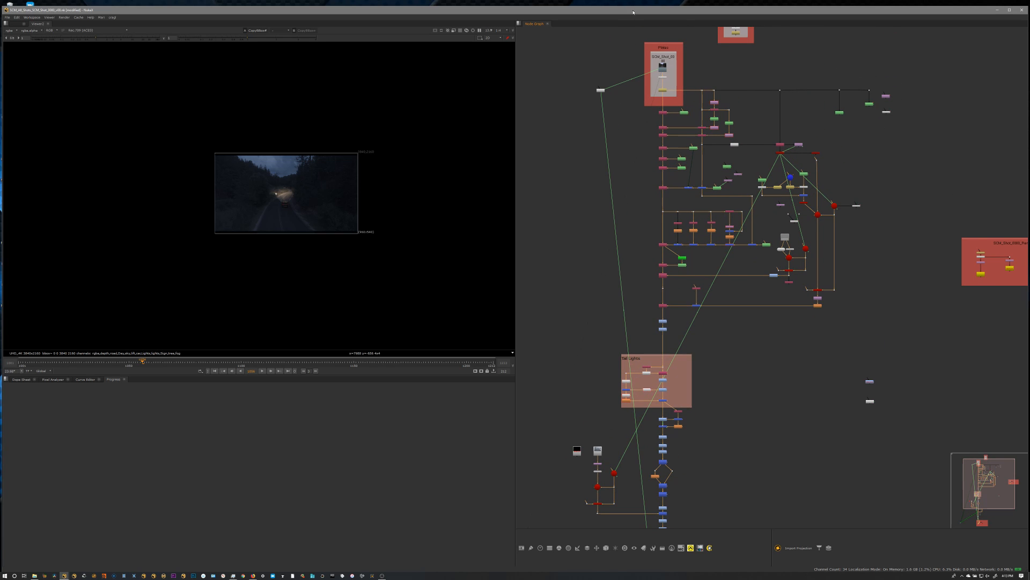
Deselect the output node and move the standalone node beside the plate backdrop down below the backdrop's level.
{"action": "middle_click_drag", "start_coordinate": [596, 90], "coordinate": [597, 90]}
{"action": "left_click", "coordinate": [599, 95]}
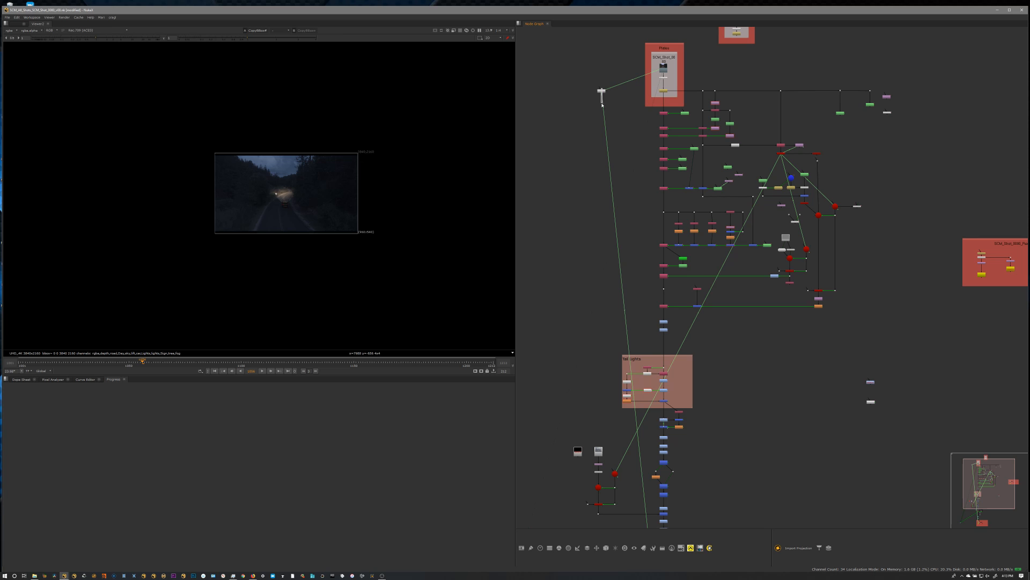
{"action": "left_click_drag", "start_coordinate": [602, 94], "coordinate": [595, 153]}
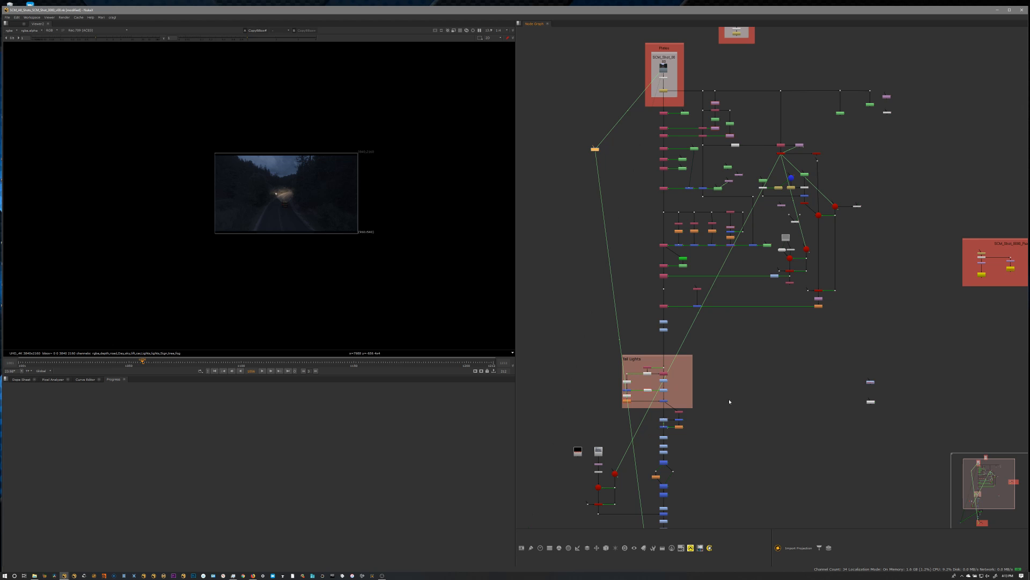
{"action": "middle_click_drag", "start_coordinate": [714, 369], "coordinate": [712, 354]}
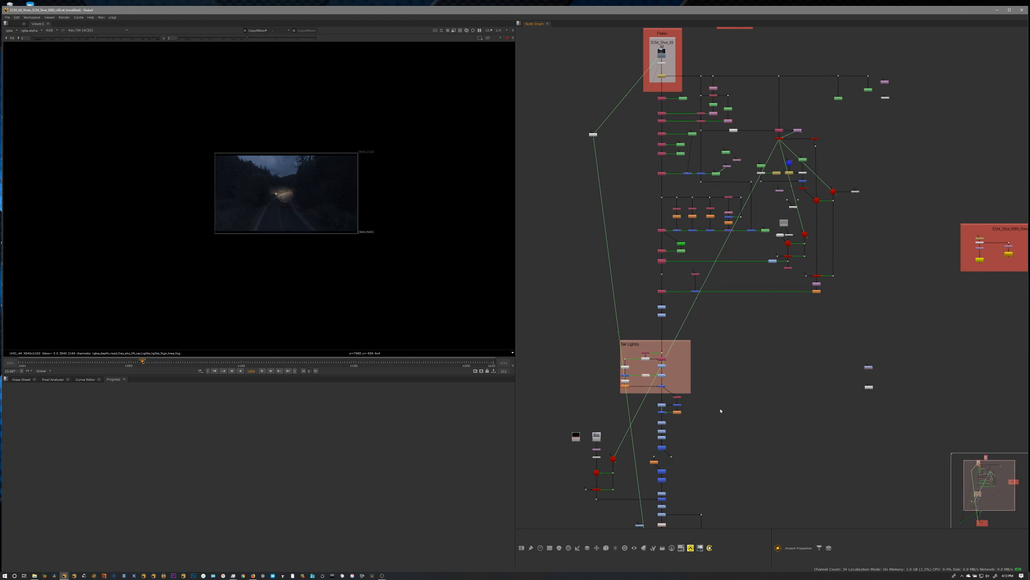
Open the stencil merge node below Blur4, choose an option for its bounding box setting, and close its properties.
{"action": "scroll", "coordinate": [709, 228], "scroll_direction": "up", "scroll_amount": 7}
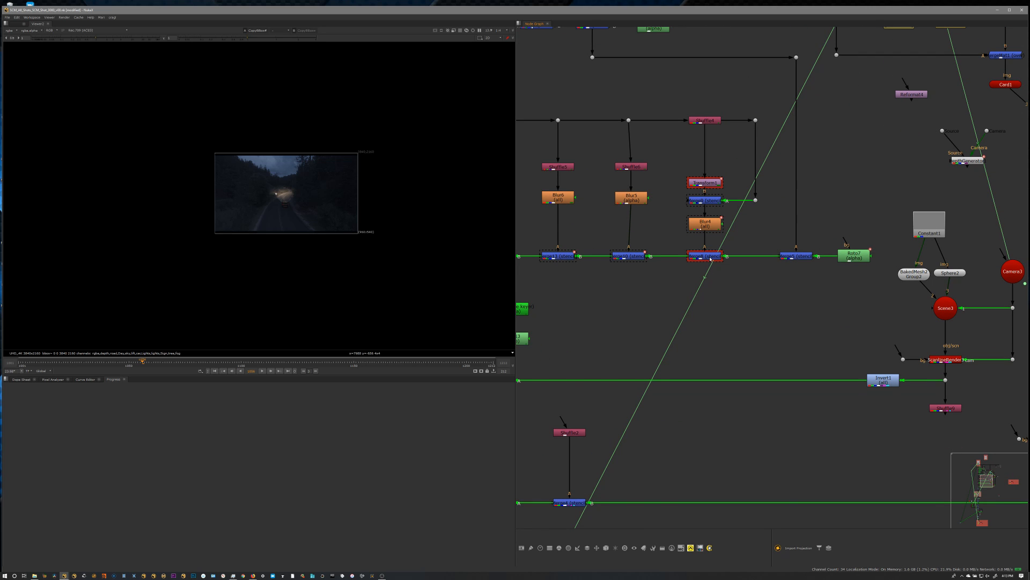
{"action": "scroll", "coordinate": [711, 268], "scroll_direction": "down", "scroll_amount": 5}
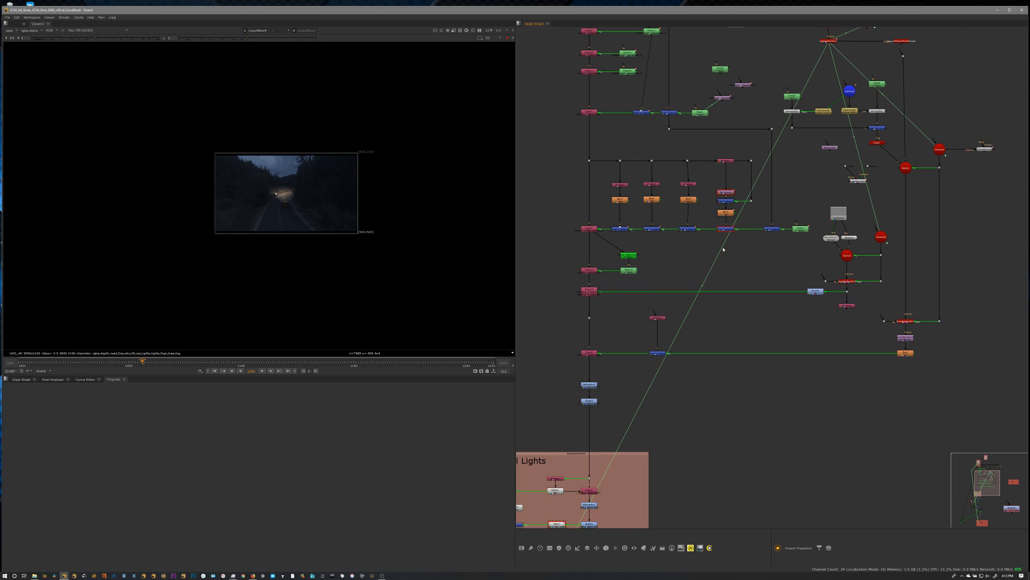
{"action": "scroll", "coordinate": [750, 317], "scroll_direction": "up", "scroll_amount": 6}
{"action": "double_click", "coordinate": [719, 280]}
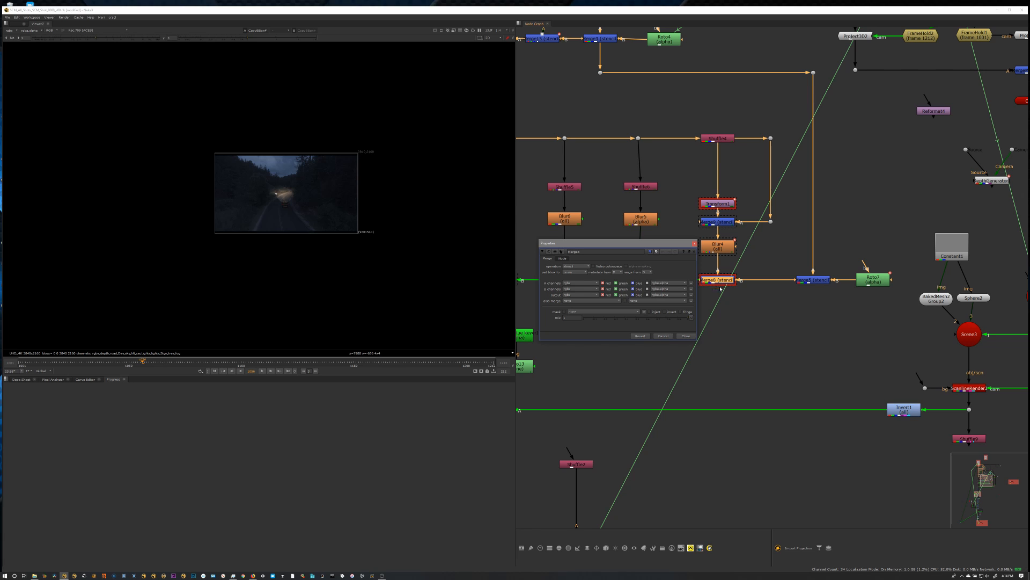
{"action": "left_click", "coordinate": [577, 273]}
{"action": "left_click", "coordinate": [578, 290]}
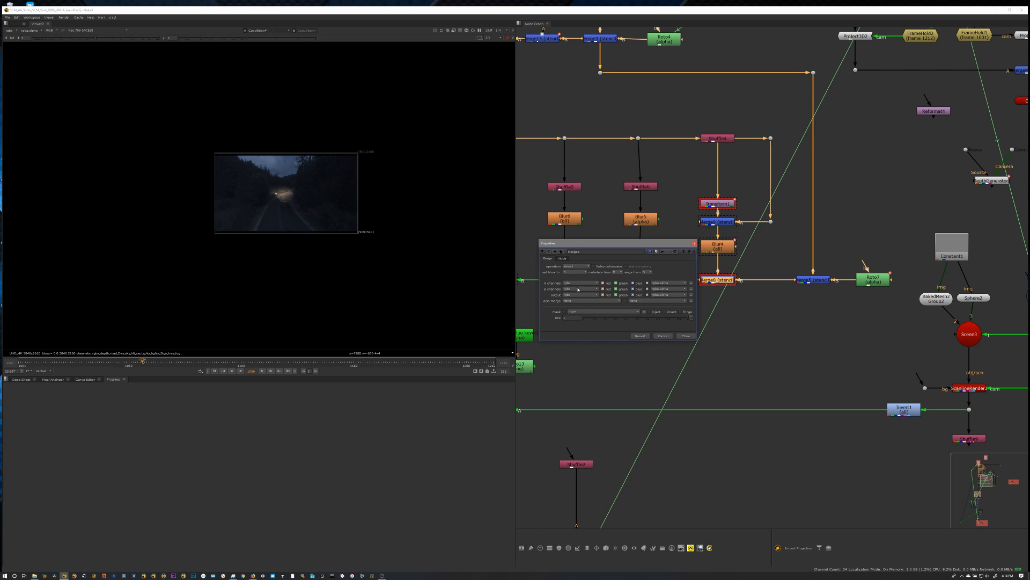
{"action": "left_click", "coordinate": [686, 336]}
{"action": "middle_click_drag", "start_coordinate": [722, 266], "coordinate": [739, 276]}
{"action": "middle_click_drag", "start_coordinate": [728, 240], "coordinate": [739, 252]}
{"action": "middle_click_drag", "start_coordinate": [692, 327], "coordinate": [788, 252]}
{"action": "scroll", "coordinate": [786, 253], "scroll_direction": "down", "scroll_amount": 5}
{"action": "middle_click_drag", "start_coordinate": [807, 414], "coordinate": [797, 366]}
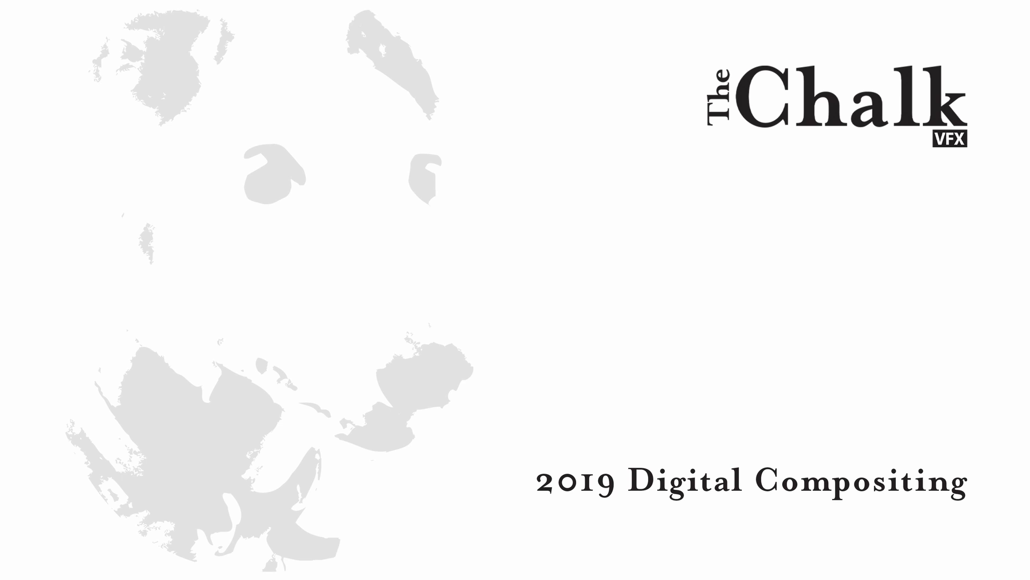